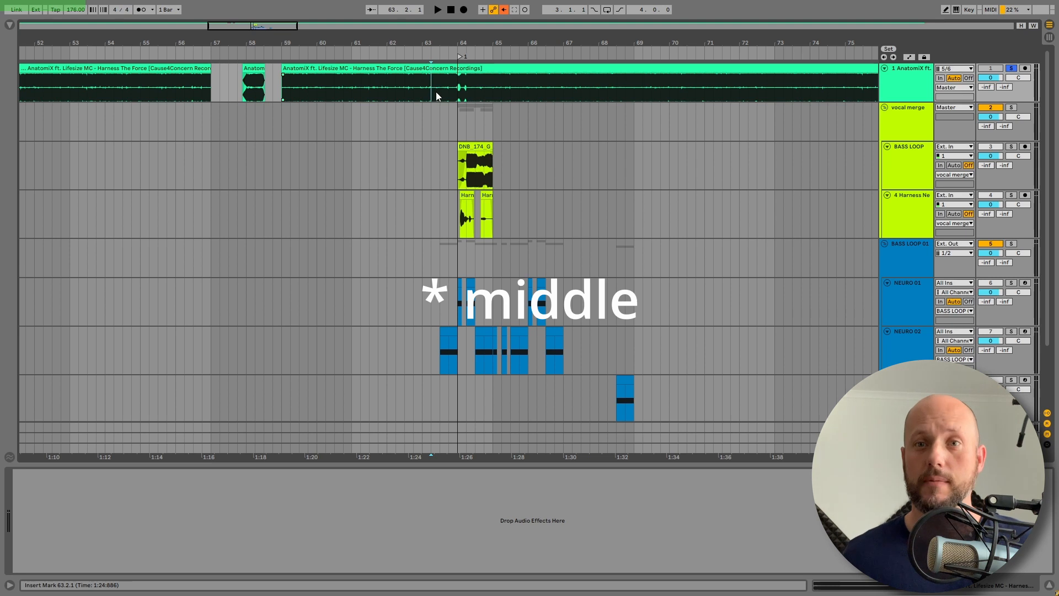
Audition the soloed AnatomiX reference track around bars 63 to 65, replaying the passage.
{"action": "key", "text": "space"}
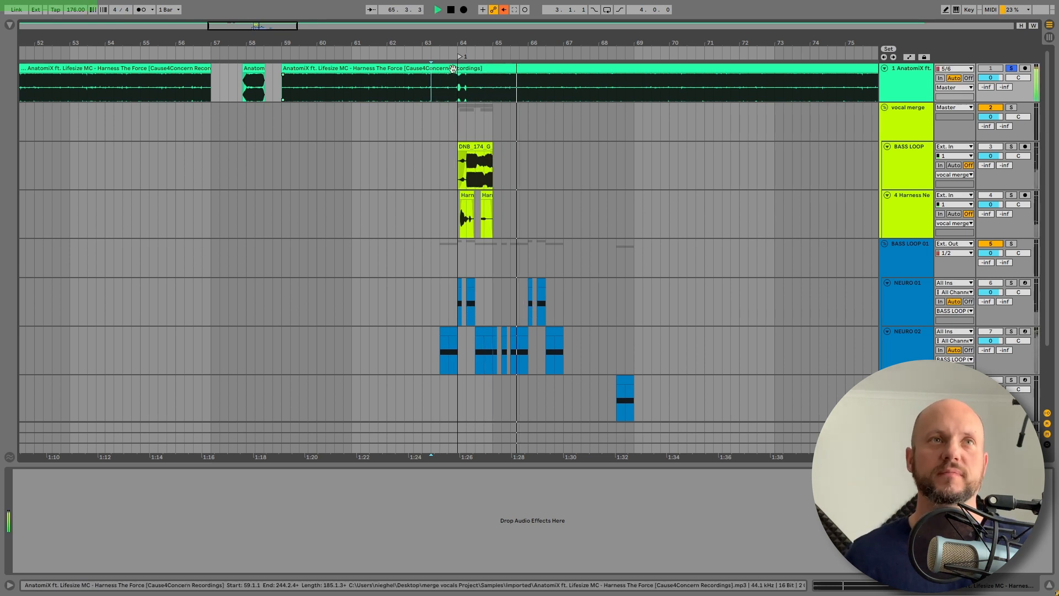
{"action": "key", "text": "space"}
{"action": "key", "text": "space"}
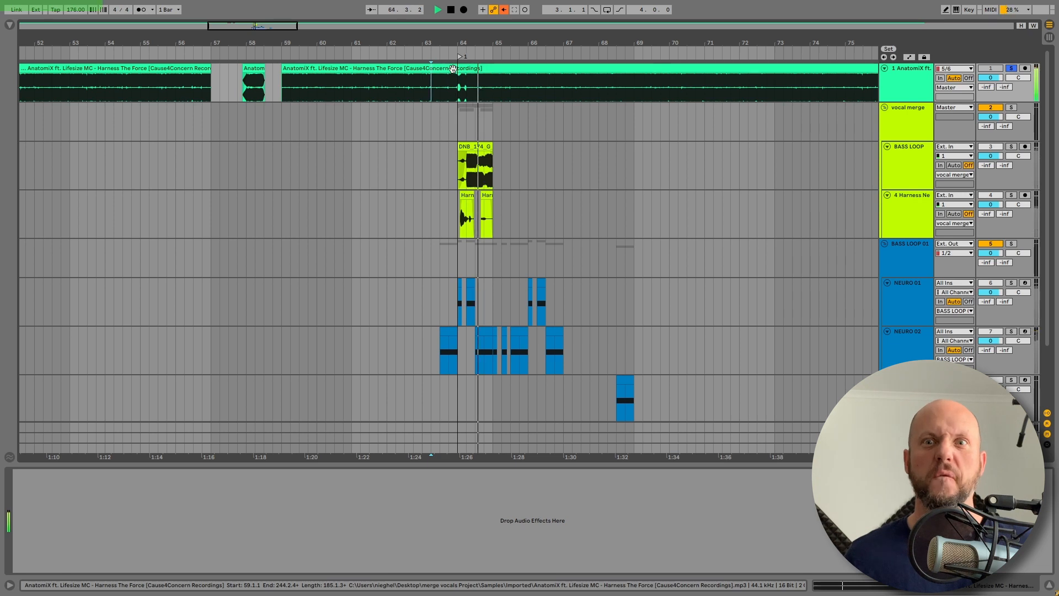
{"action": "key", "text": "space"}
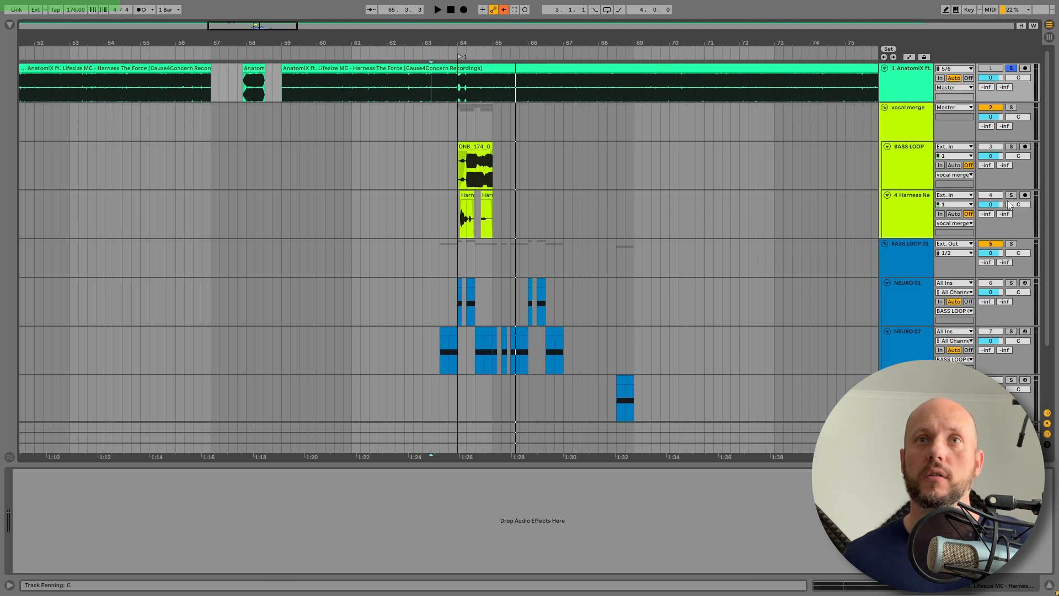
Solo the Harness New Vocals track and play its unprocessed clips from bar 64.
{"action": "left_click_drag", "start_coordinate": [473, 196], "coordinate": [519, 195]}
{"action": "key", "text": "space"}
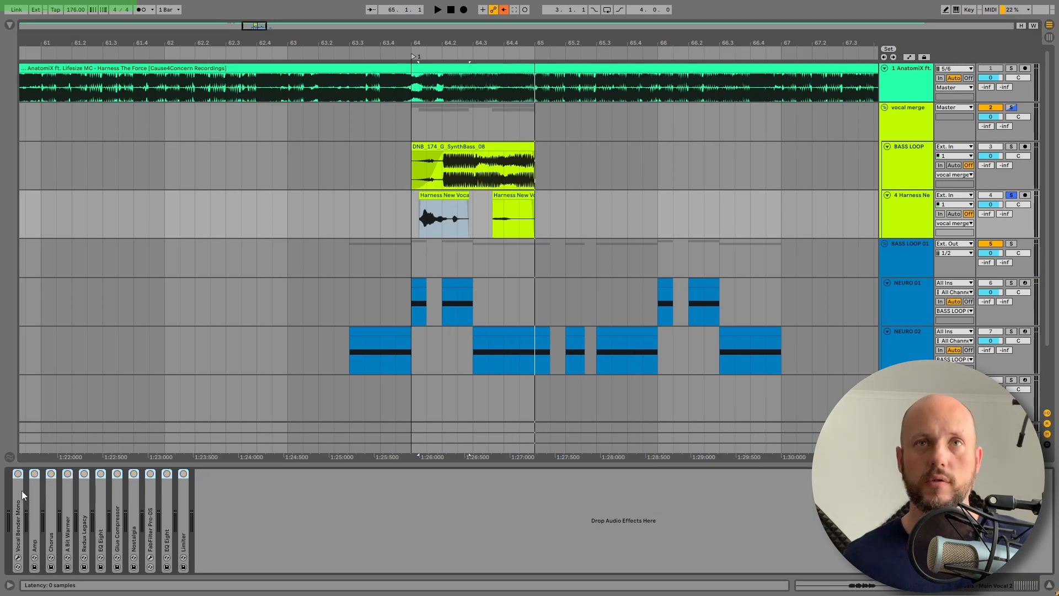
{"action": "key", "text": "space"}
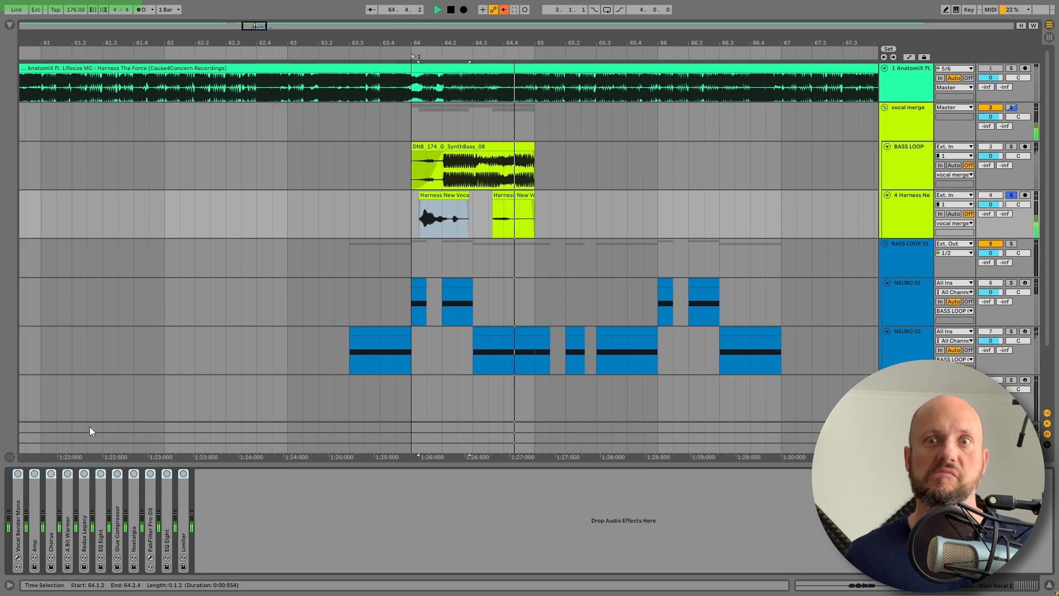
{"action": "key", "text": "space"}
Inspect the clip settings of the second Harness New Vocals clip, and select its track.
{"action": "double_click", "coordinate": [507, 199]}
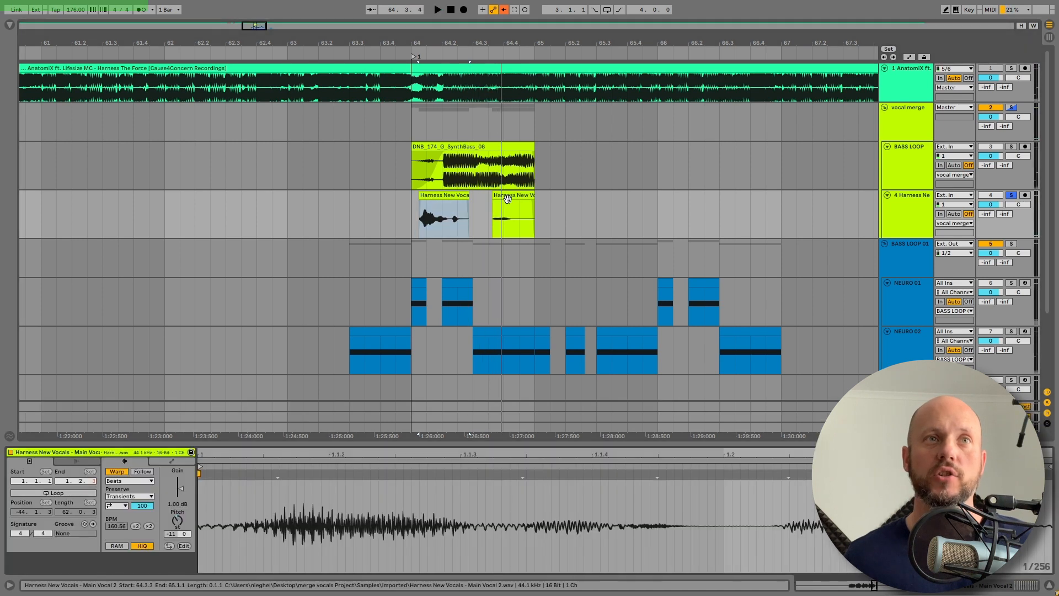
{"action": "left_click", "coordinate": [506, 198]}
{"action": "left_click", "coordinate": [919, 214]}
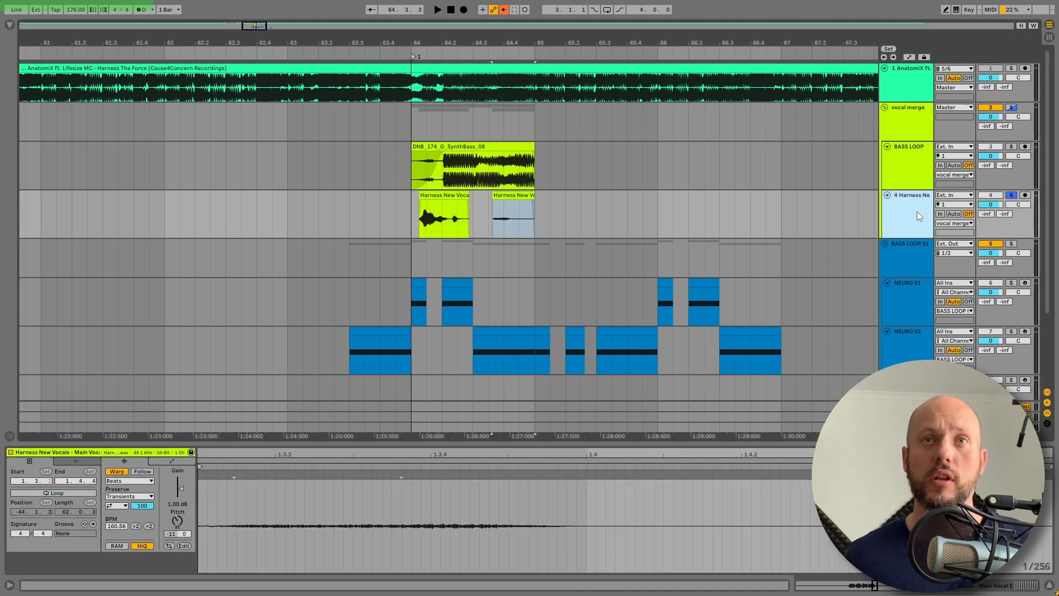
Unfold and enable Vocal Bender on the vocal track, playing the vocal from bar 64 to compare the effect.
{"action": "double_click", "coordinate": [17, 492]}
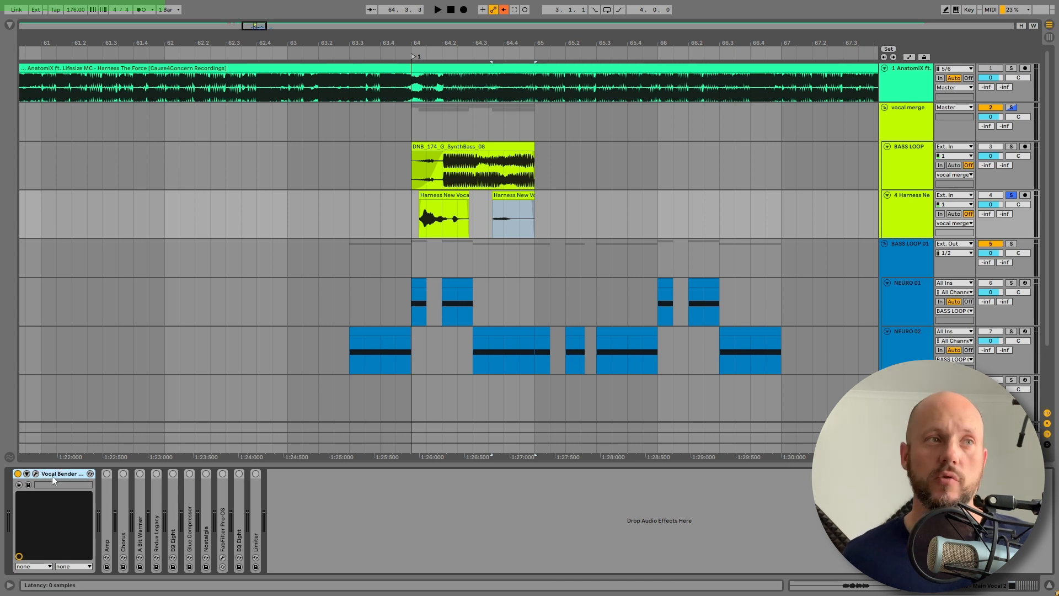
{"action": "left_click", "coordinate": [409, 207]}
{"action": "key", "text": "space"}
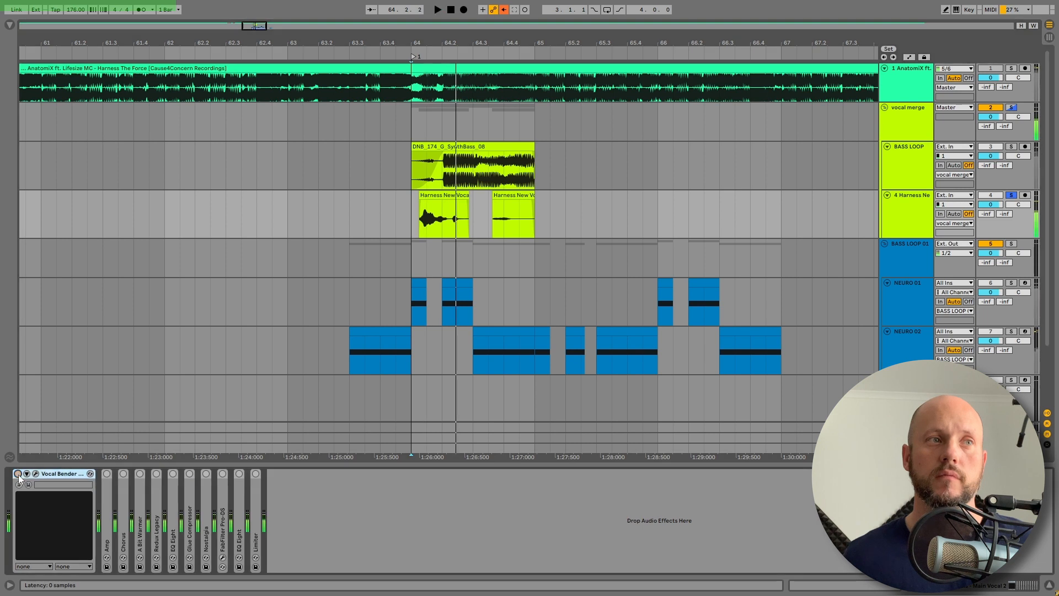
{"action": "left_click", "coordinate": [17, 473]}
{"action": "key", "text": "space"}
Unfold and enable the Amp with its Blues model, replaying the vocal with the device bypassed and active.
{"action": "double_click", "coordinate": [105, 486]}
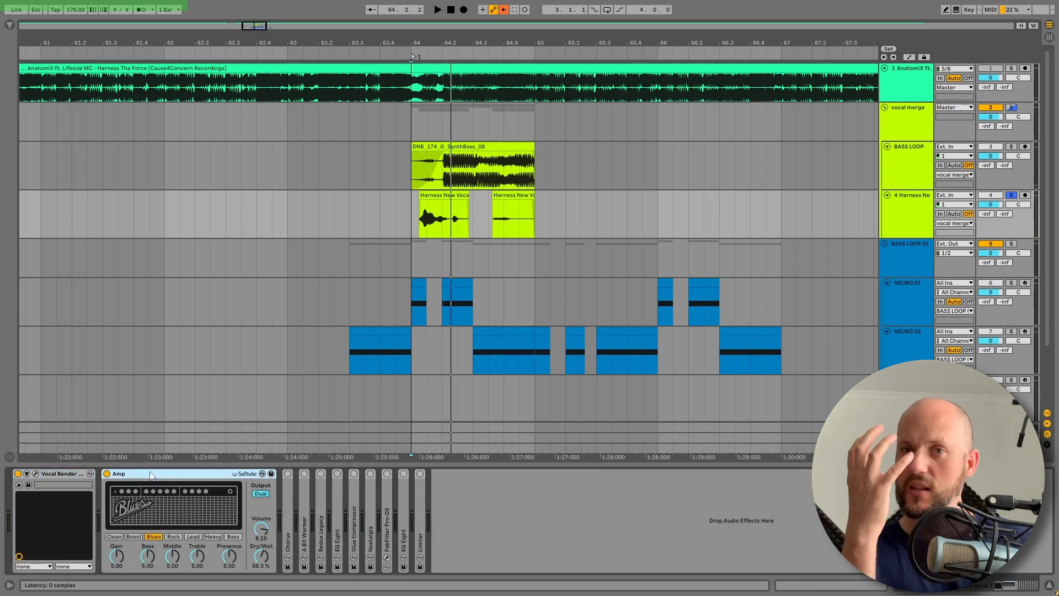
{"action": "key", "text": "space"}
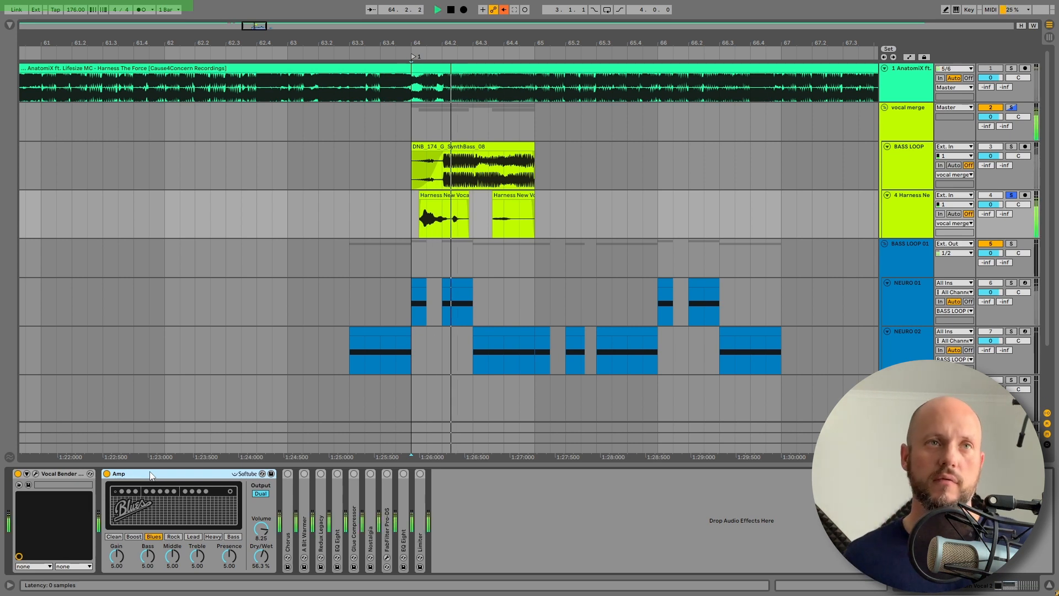
{"action": "key", "text": "space"}
{"action": "key", "text": "space"}
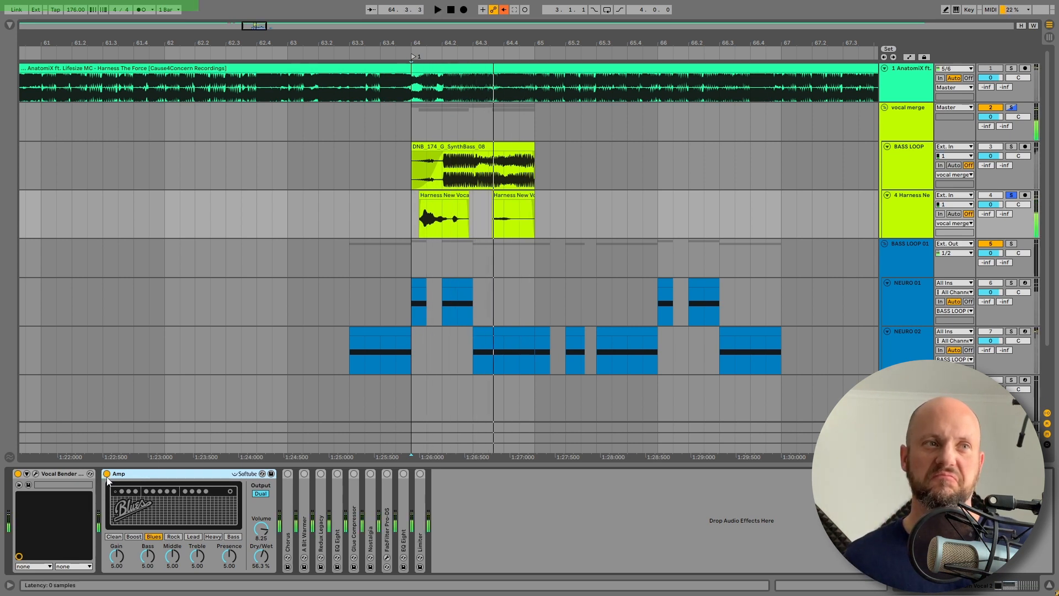
{"action": "left_click", "coordinate": [107, 473]}
{"action": "key", "text": "space"}
{"action": "key", "text": "space"}
{"action": "left_click", "coordinate": [107, 473]}
{"action": "key", "text": "space"}
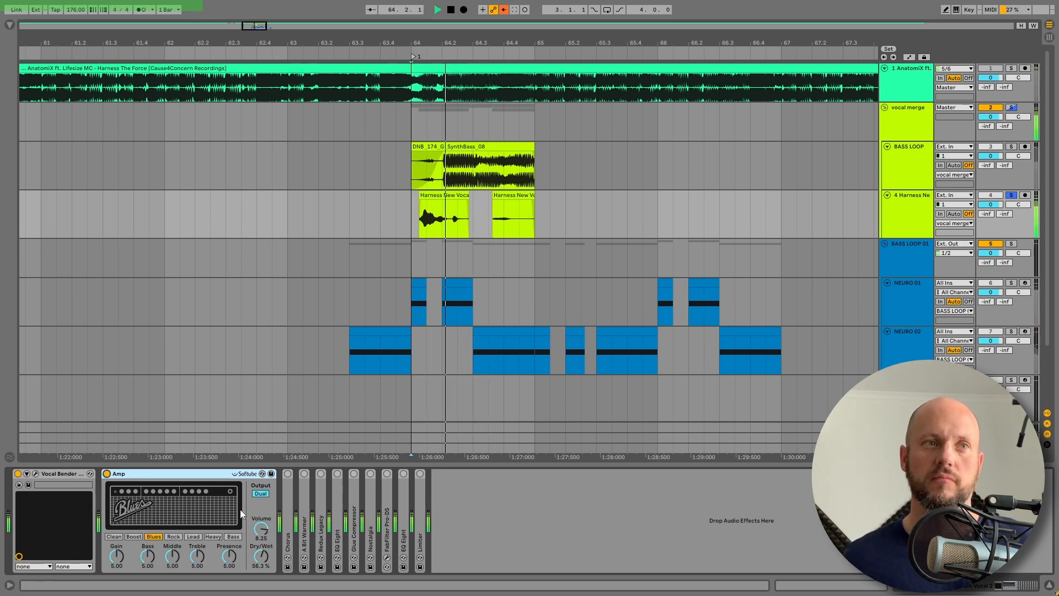
Unfold and enable the Chorus and A Bit Warmer devices, auditioning the vocal after each one.
{"action": "double_click", "coordinate": [286, 497]}
{"action": "key", "text": "space"}
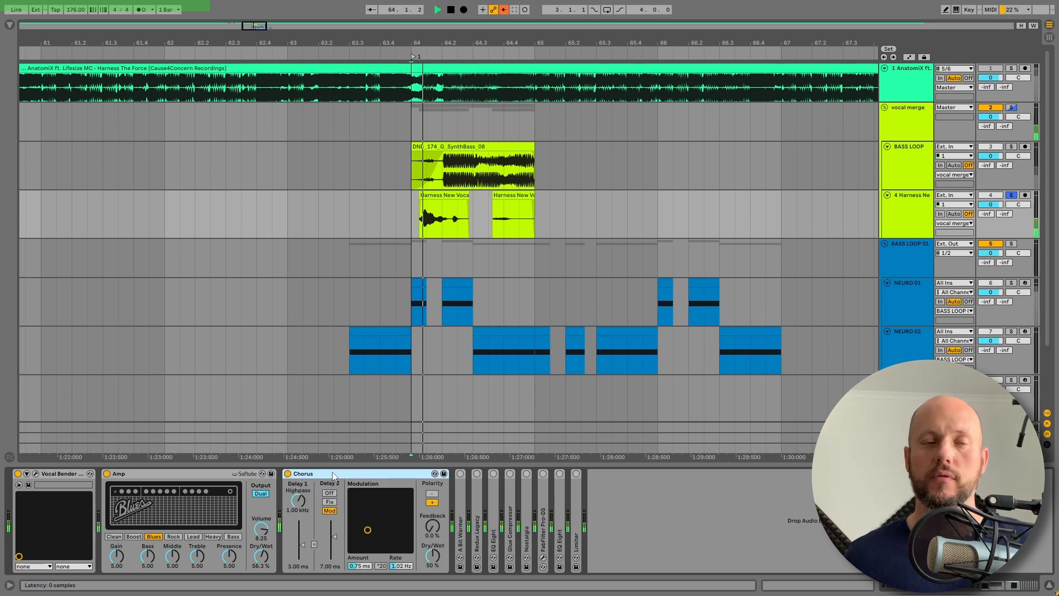
{"action": "key", "text": "space"}
{"action": "double_click", "coordinate": [460, 488]}
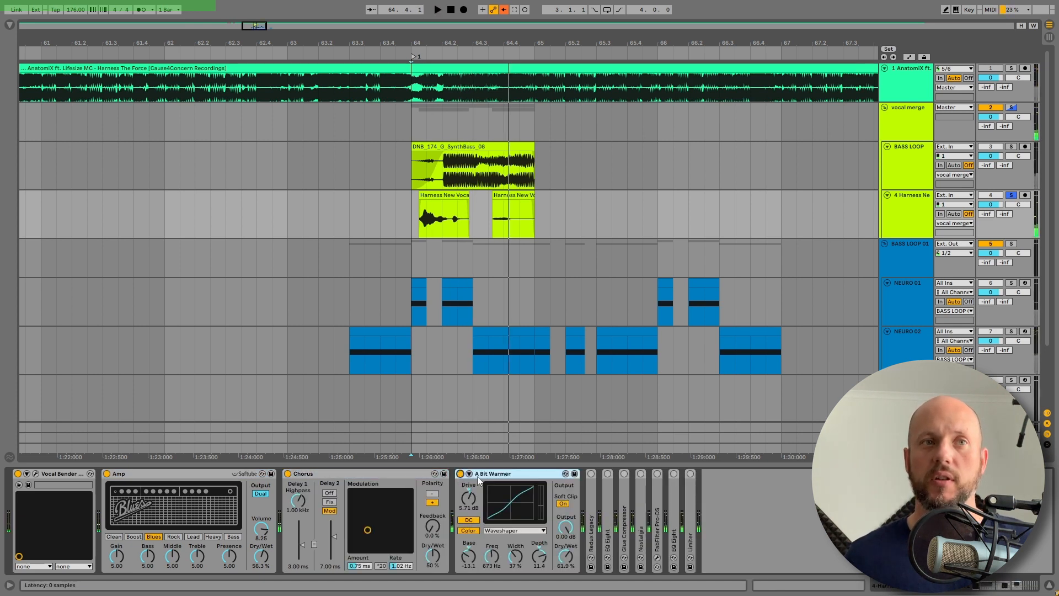
{"action": "key", "text": "space"}
Unfold and enable Redux Legacy and the EQ Eight that follows FabFilter Pro-DS, and play the vocal.
{"action": "left_click", "coordinate": [587, 494]}
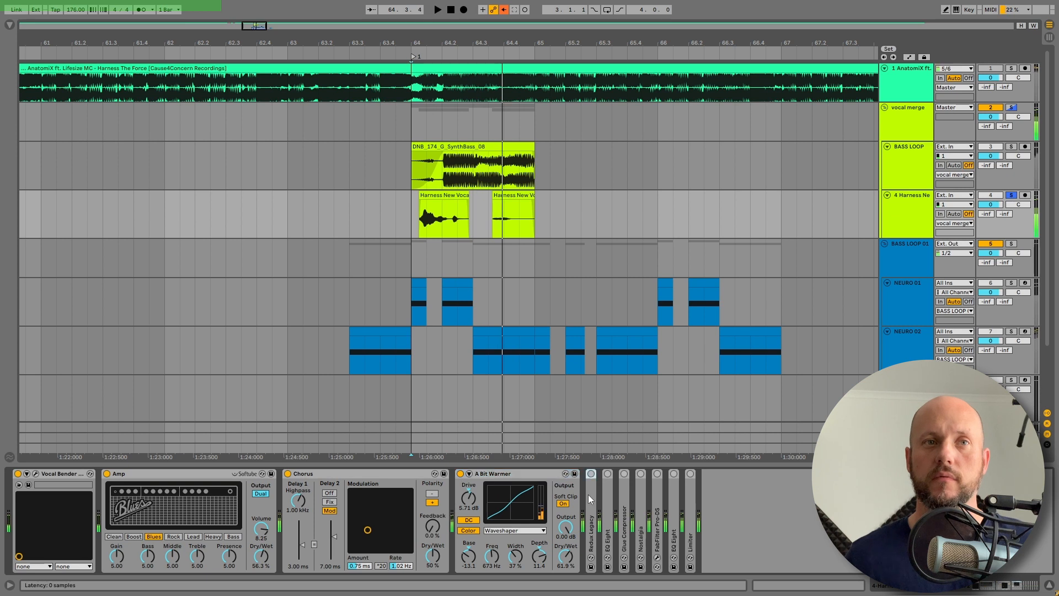
{"action": "double_click", "coordinate": [588, 494]}
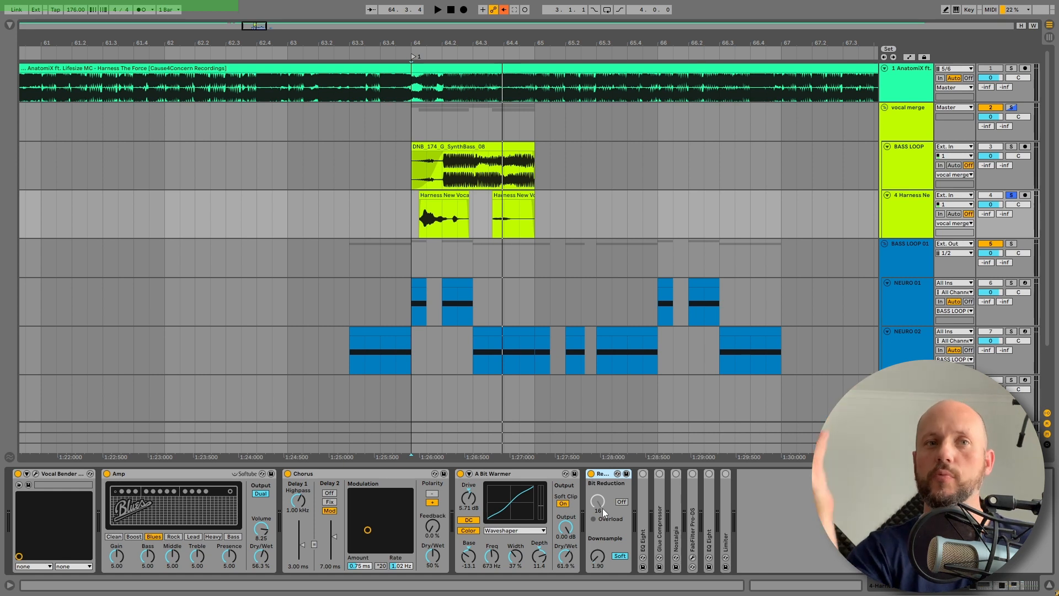
{"action": "double_click", "coordinate": [710, 515]}
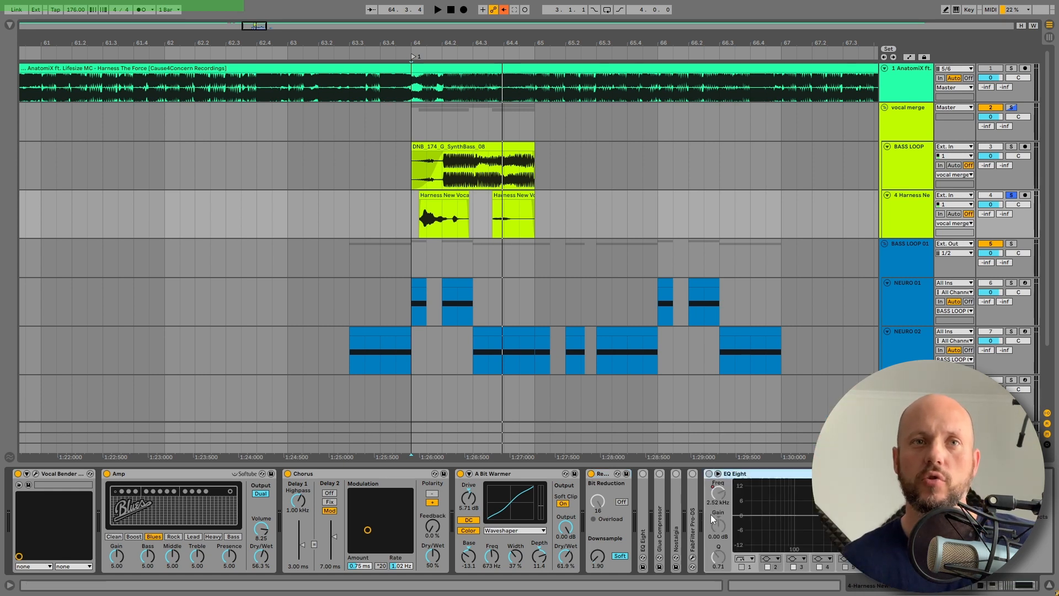
{"action": "key", "text": "space"}
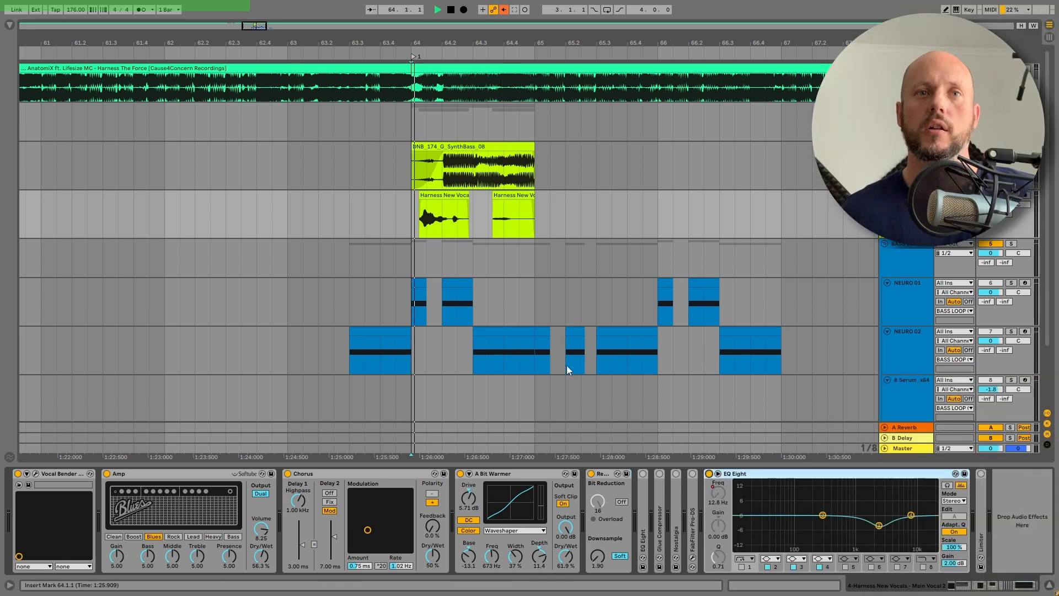
{"action": "key", "text": "space"}
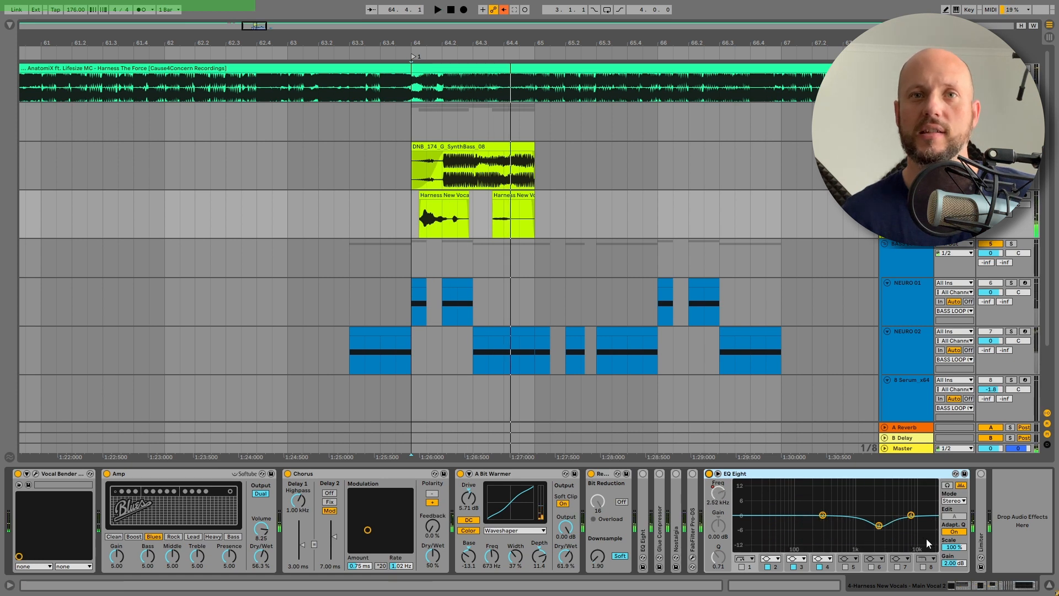
Compare the vocal with Redux Legacy bypassed and active by replaying from bar 64, leaving the device on.
{"action": "key", "text": "space"}
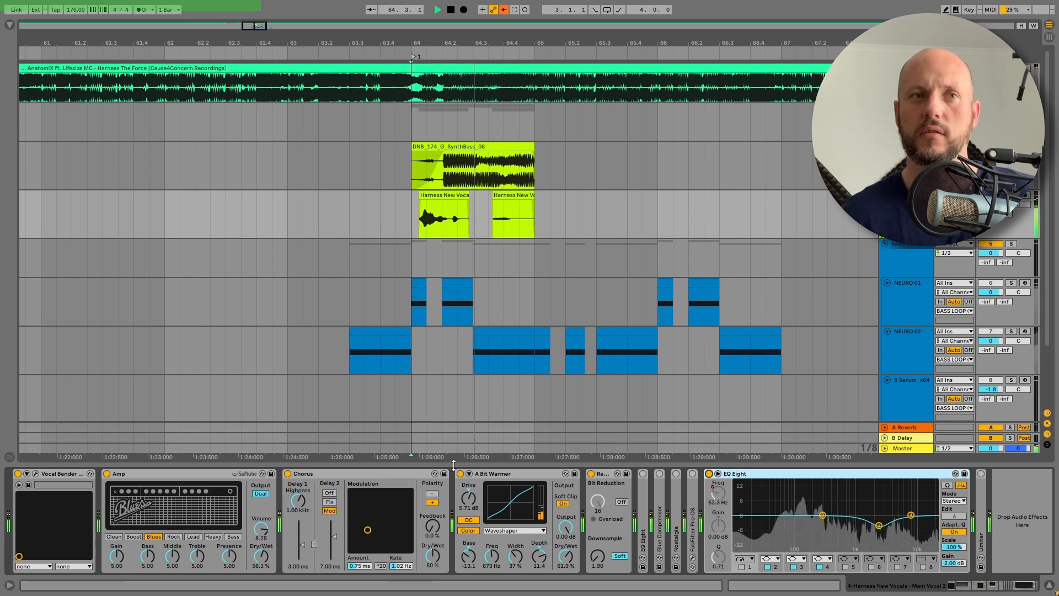
{"action": "key", "text": "space"}
{"action": "key", "text": "space"}
{"action": "key", "text": "space"}
{"action": "key", "text": "space"}
{"action": "key", "text": "space"}
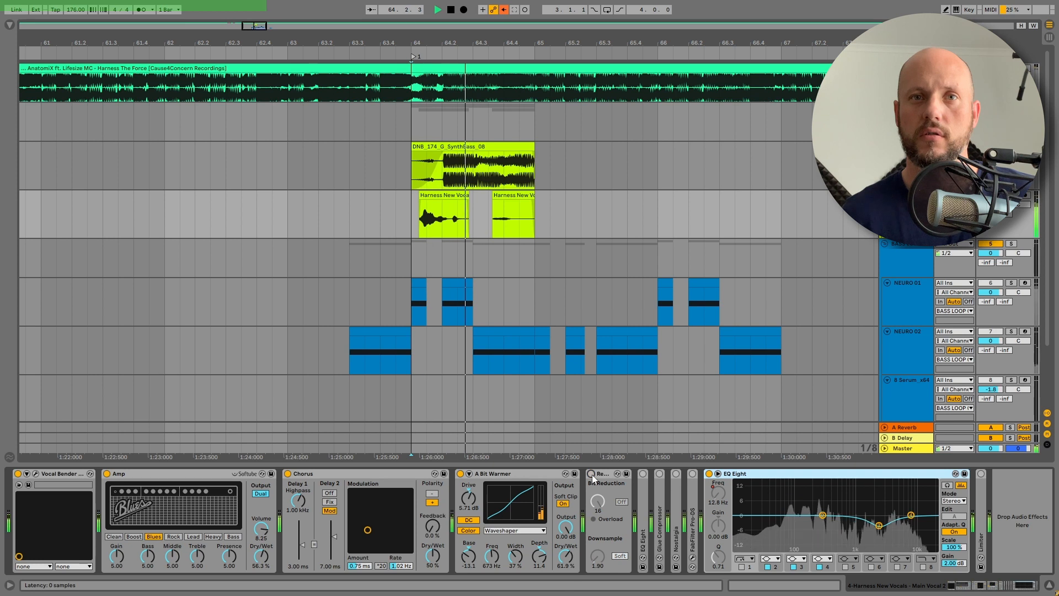
{"action": "key", "text": "space"}
{"action": "key", "text": "space"}
{"action": "left_click", "coordinate": [591, 473]}
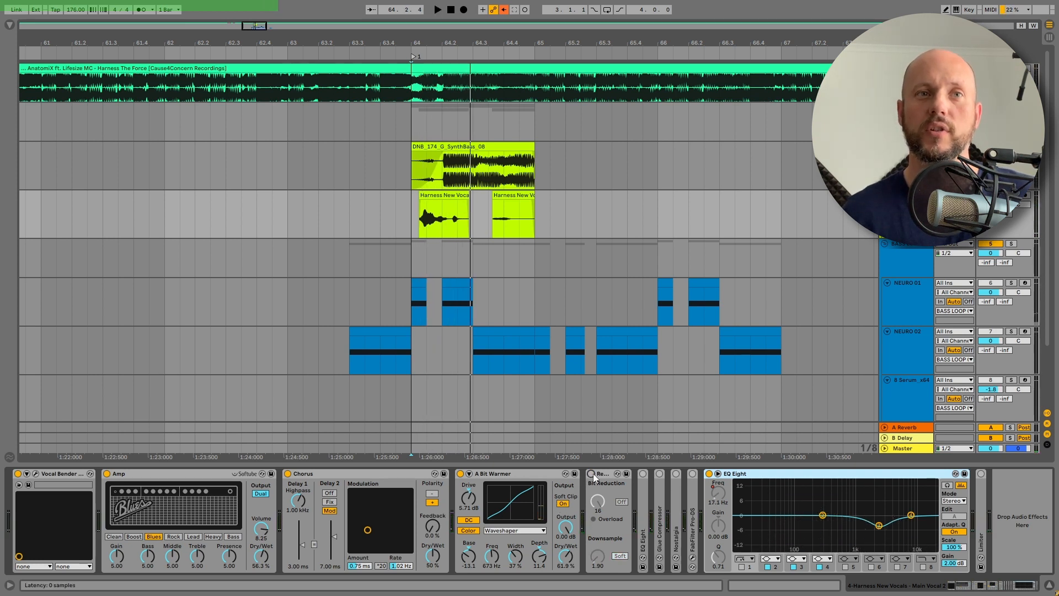
{"action": "left_click", "coordinate": [592, 473]}
Try a Redux Legacy Downsample of 2.96 while playing the vocal, and return it to 1.90.
{"action": "key", "text": "space"}
{"action": "left_click_drag", "start_coordinate": [601, 553], "coordinate": [601, 542]}
{"action": "key", "text": "space"}
{"action": "key", "text": "space"}
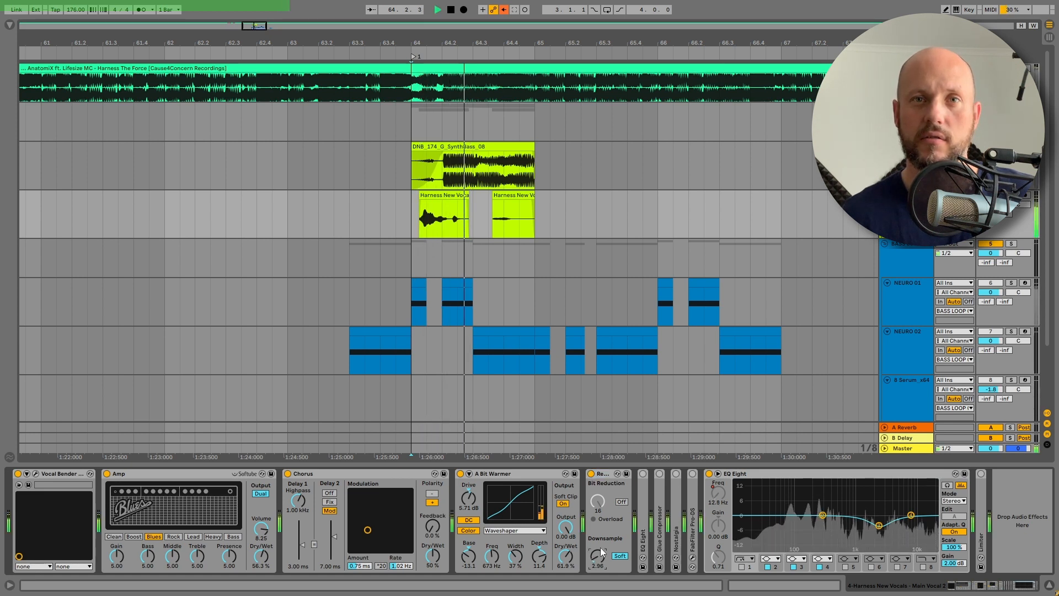
{"action": "key", "text": "space"}
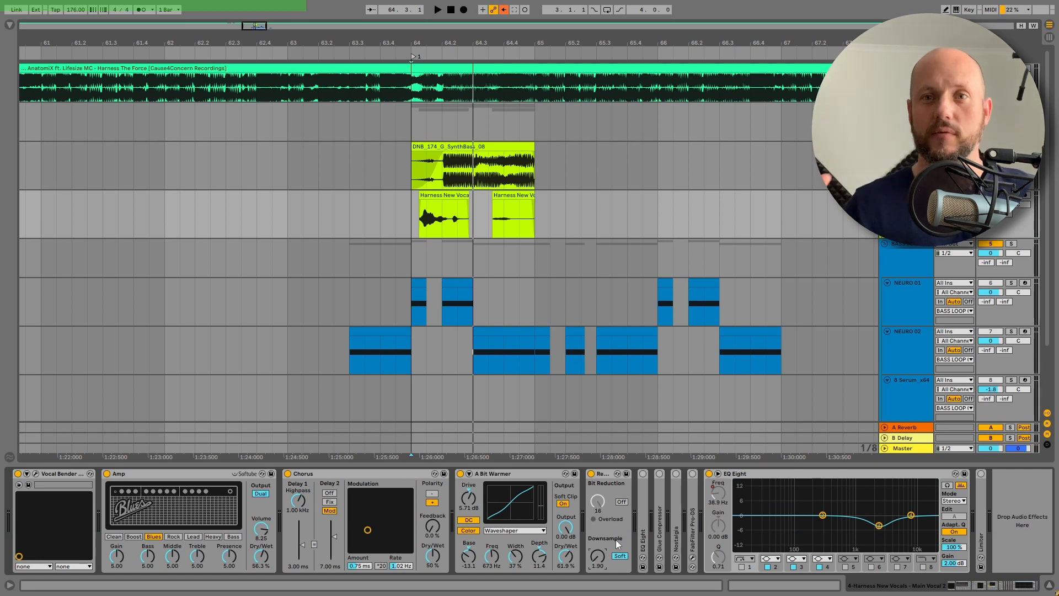
Unfold and enable the EQ Eight following Redux Legacy, and audition the vocal with Redux Legacy bypassed and active.
{"action": "double_click", "coordinate": [642, 492]}
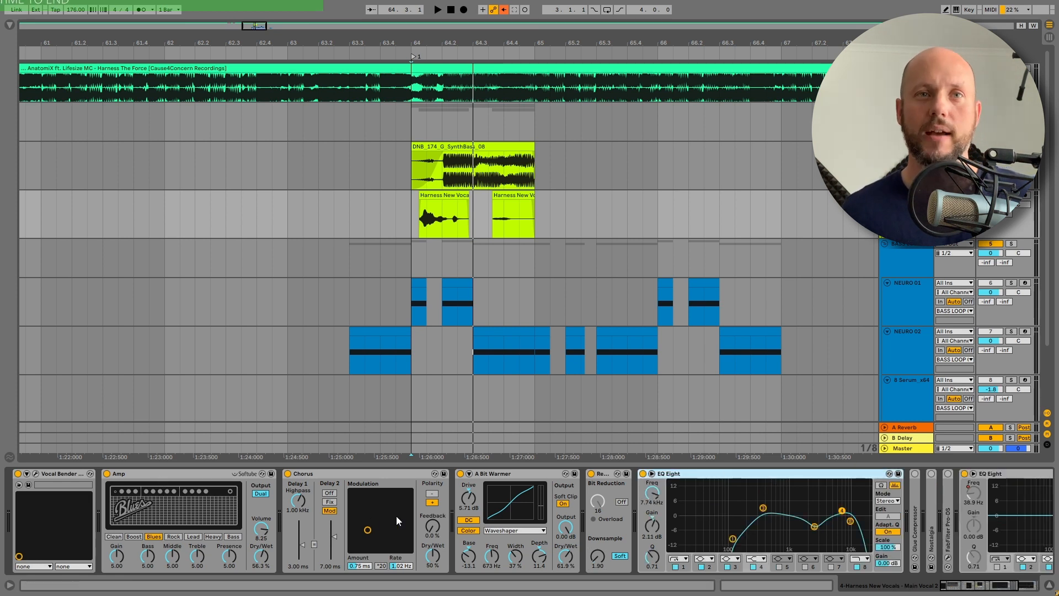
{"action": "left_click", "coordinate": [851, 520]}
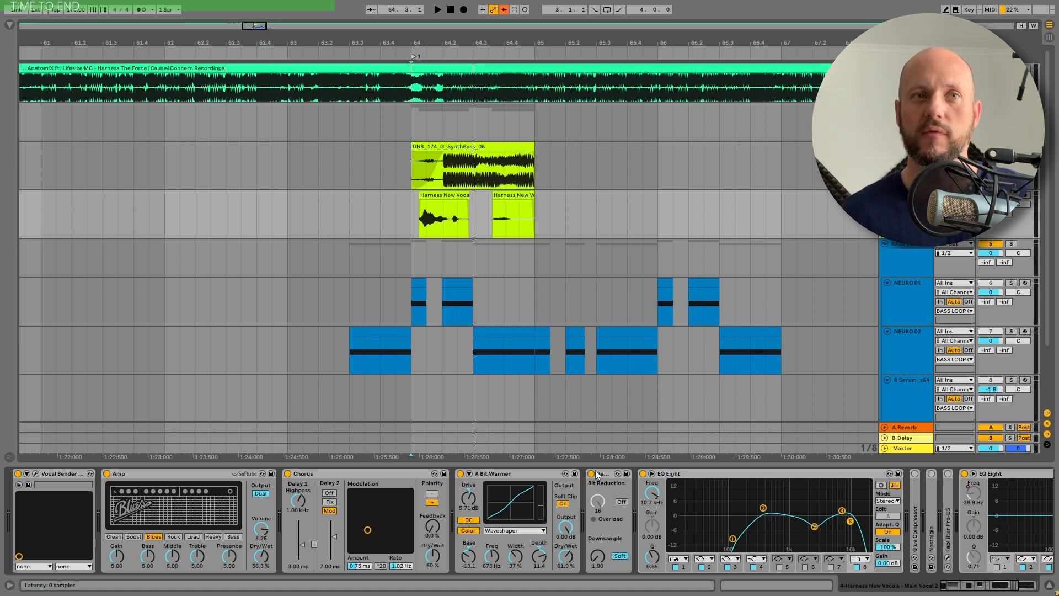
{"action": "key", "text": "space"}
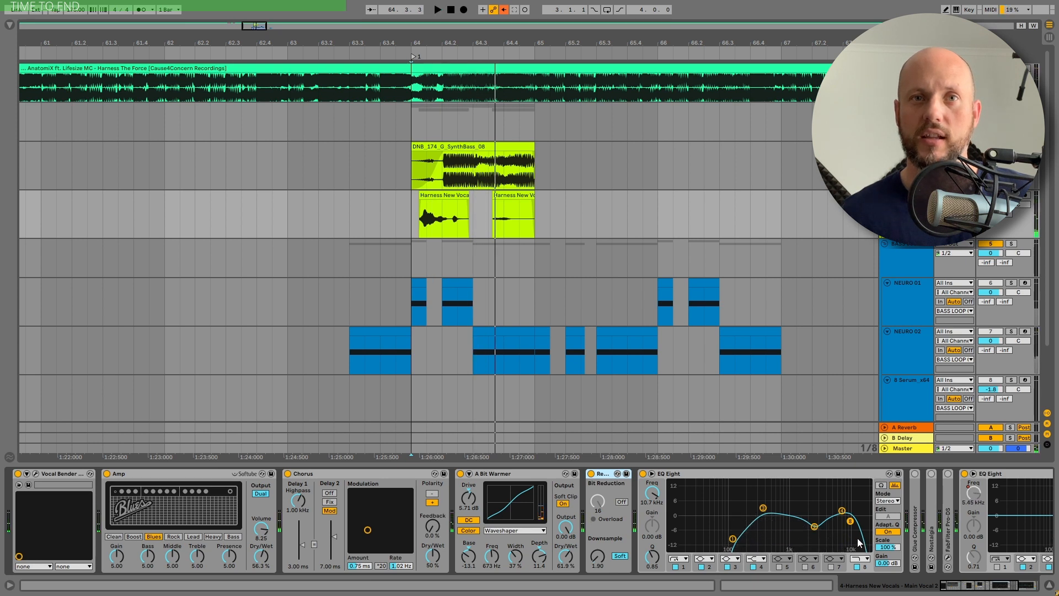
{"action": "key", "text": "space"}
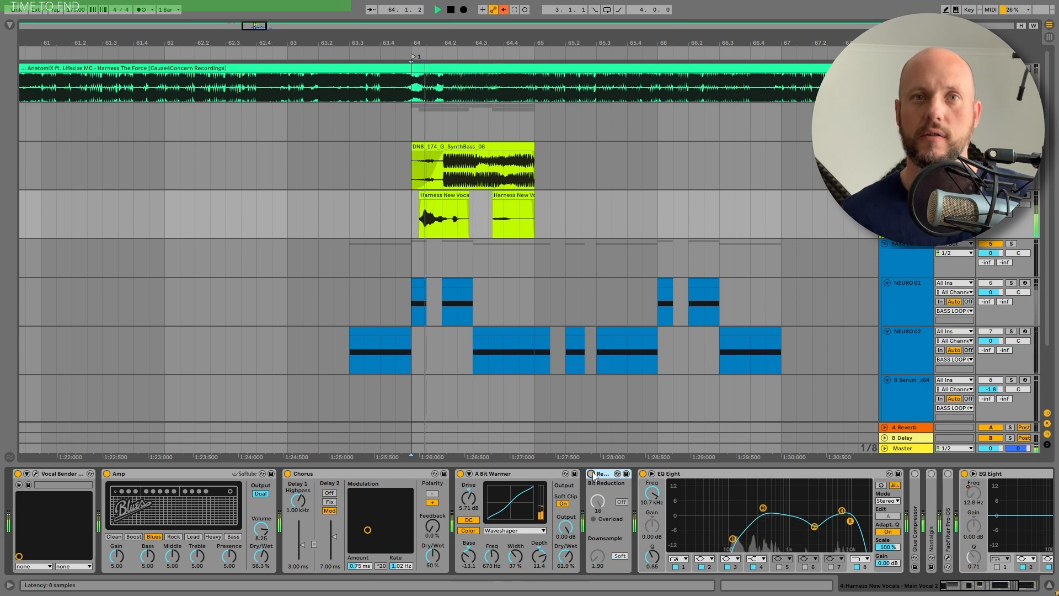
{"action": "key", "text": "space"}
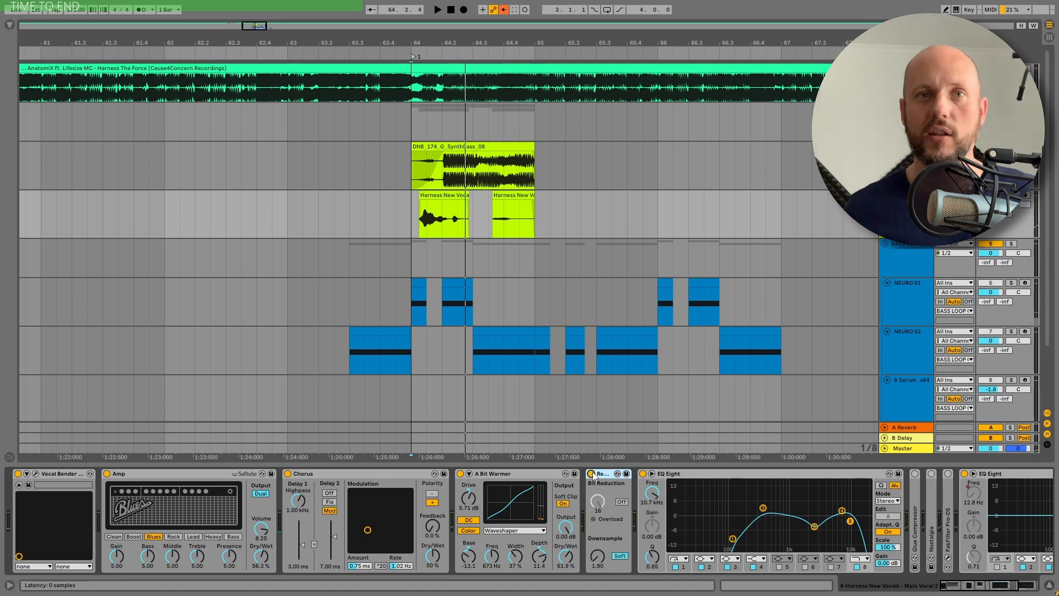
Unfold and enable the Glue Compressor and Nostalgia devices, playing the vocal to hear them.
{"action": "double_click", "coordinate": [919, 513]}
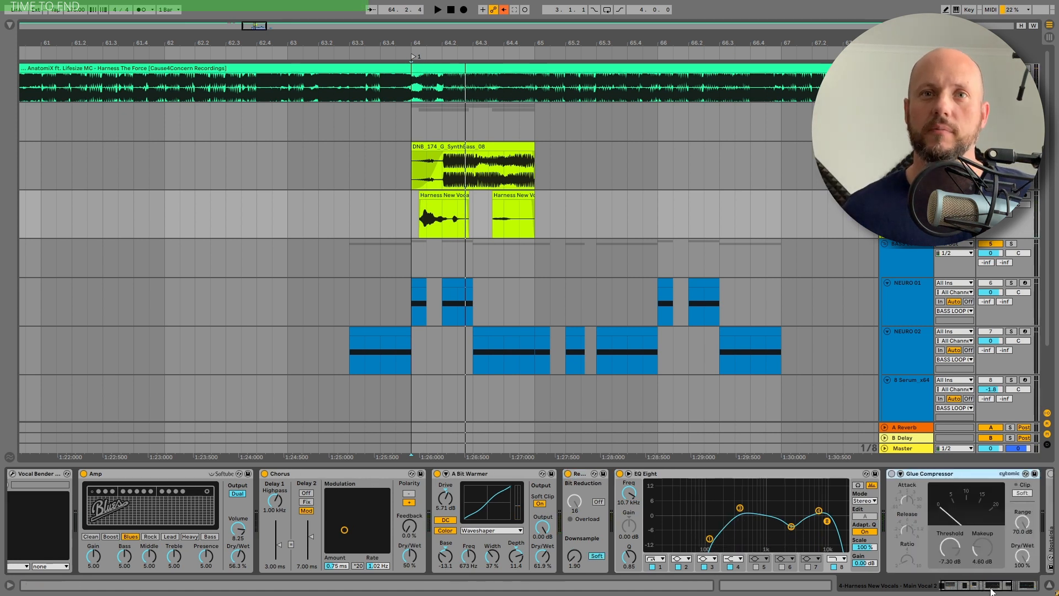
{"action": "key", "text": "space"}
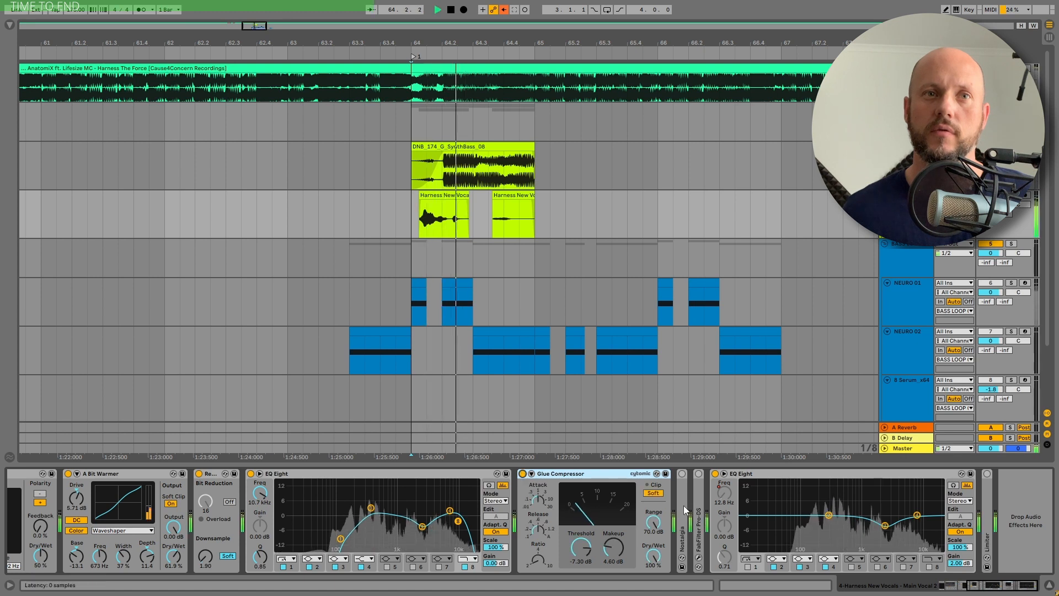
{"action": "double_click", "coordinate": [683, 505]}
{"action": "left_click", "coordinate": [683, 473]}
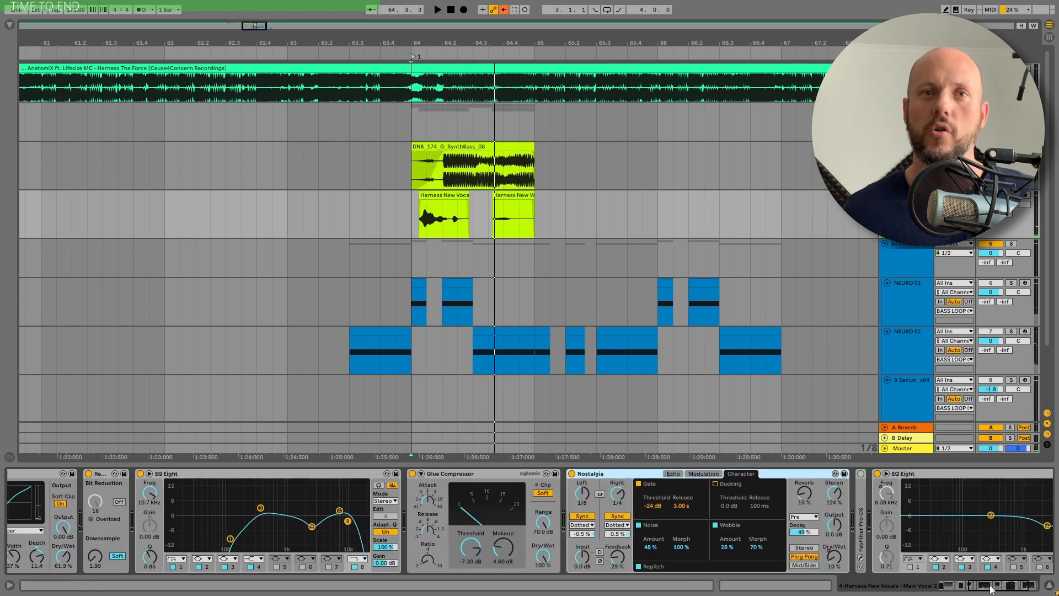
{"action": "key", "text": "space"}
Unfold and enable FabFilter Pro-DS and replay the vocal from bar 64.
{"action": "left_click", "coordinate": [698, 473]}
{"action": "double_click", "coordinate": [697, 497]}
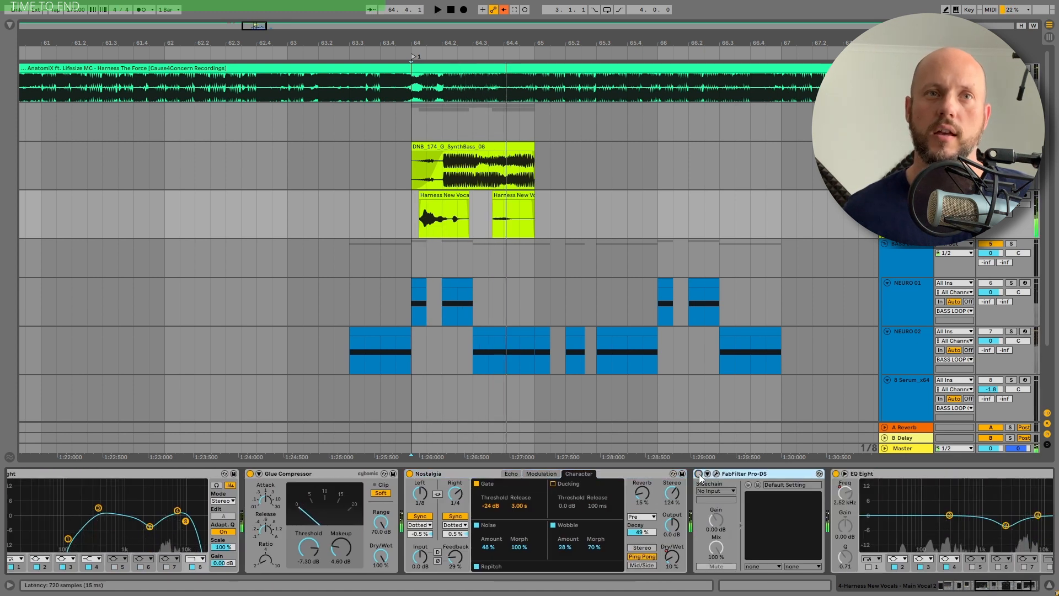
{"action": "scroll", "coordinate": [830, 496], "scroll_direction": "right", "scroll_amount": 4}
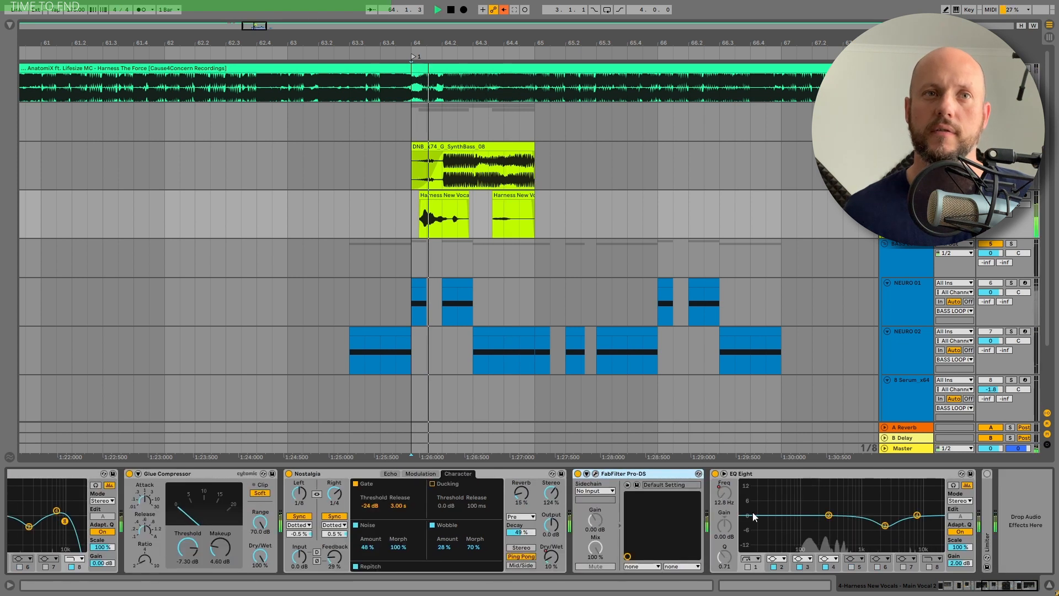
Enable the final EQ Eight of the vocal chain, and unfold the Limiter following it.
{"action": "left_click", "coordinate": [966, 506]}
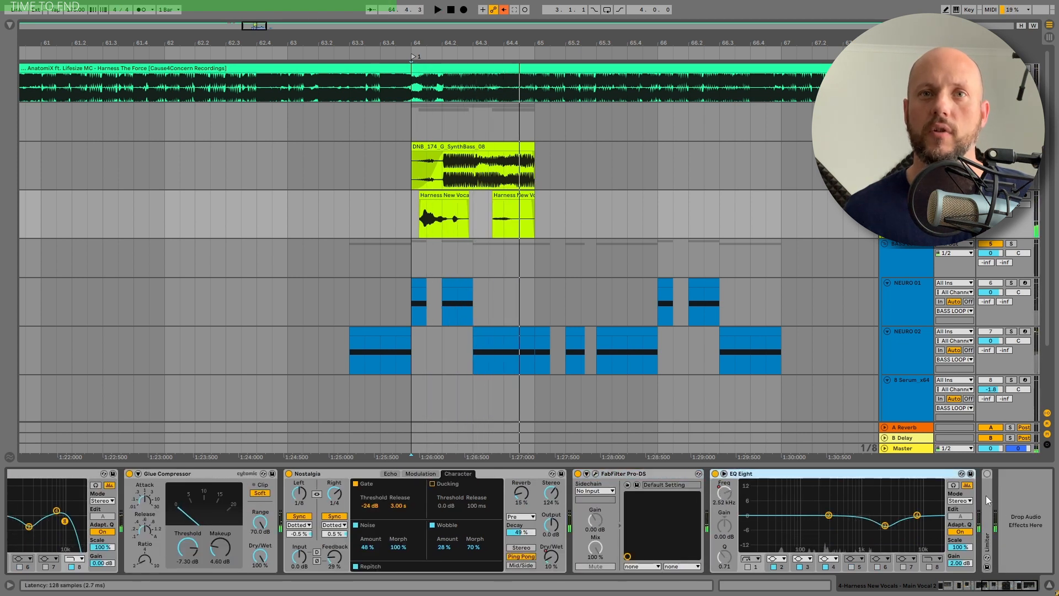
{"action": "double_click", "coordinate": [985, 495]}
{"action": "left_click", "coordinate": [1022, 591]}
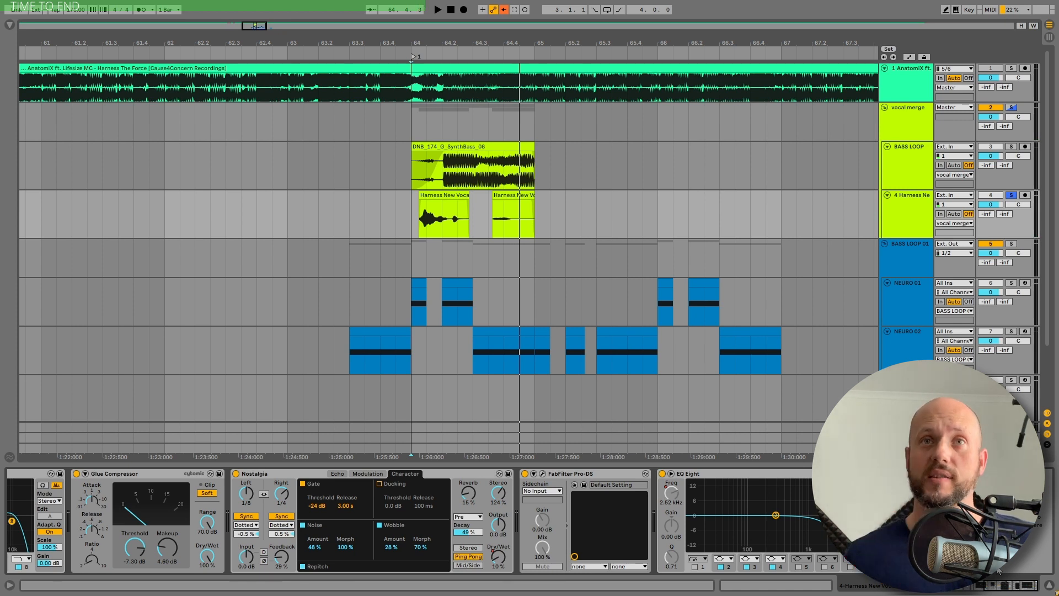
Audition the BASS LOOP track soloed, and solo the BASS LOOP 01 group to play it from the first NEURO 02 clip.
{"action": "left_click", "coordinate": [1011, 146]}
{"action": "key", "text": "space"}
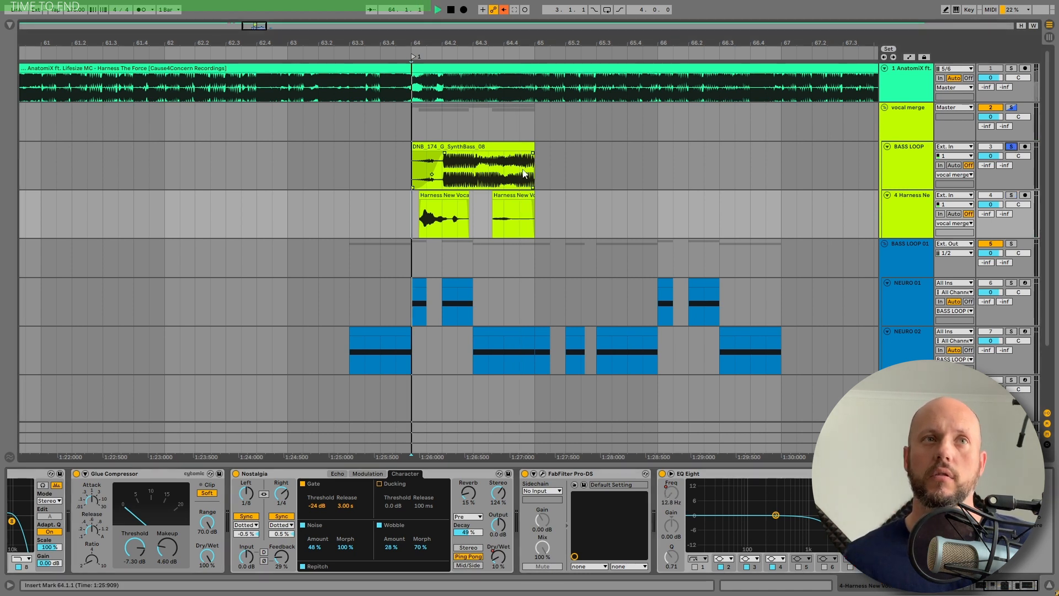
{"action": "left_click", "coordinate": [1011, 243]}
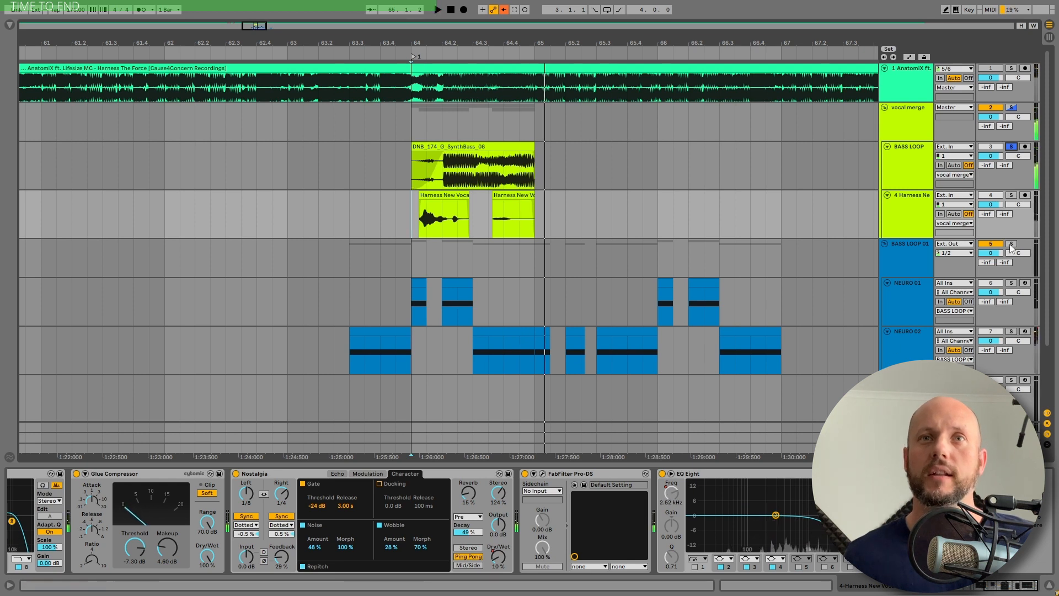
{"action": "left_click", "coordinate": [390, 339]}
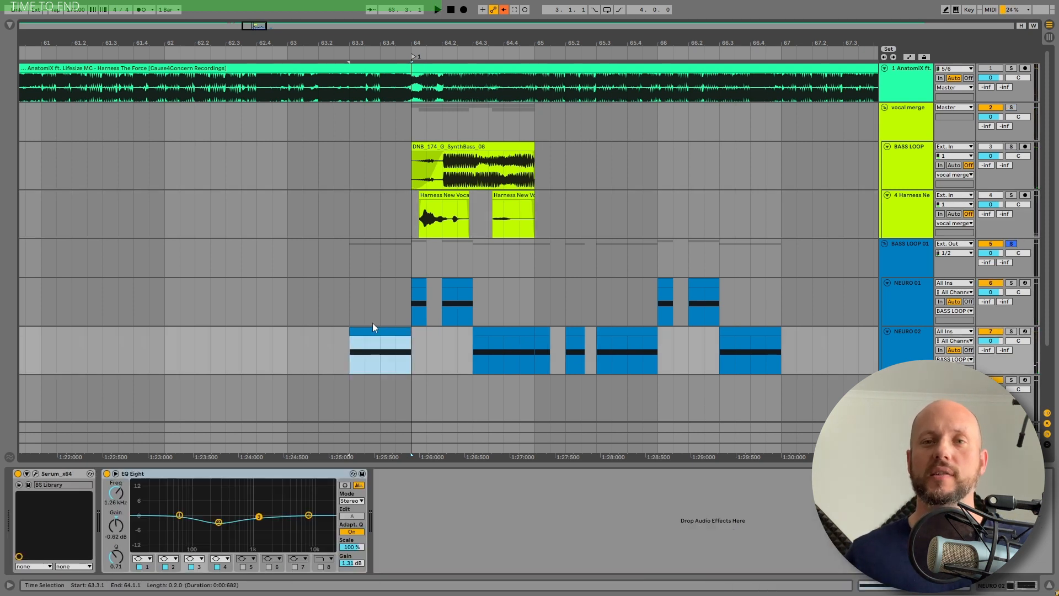
{"action": "key", "text": "space"}
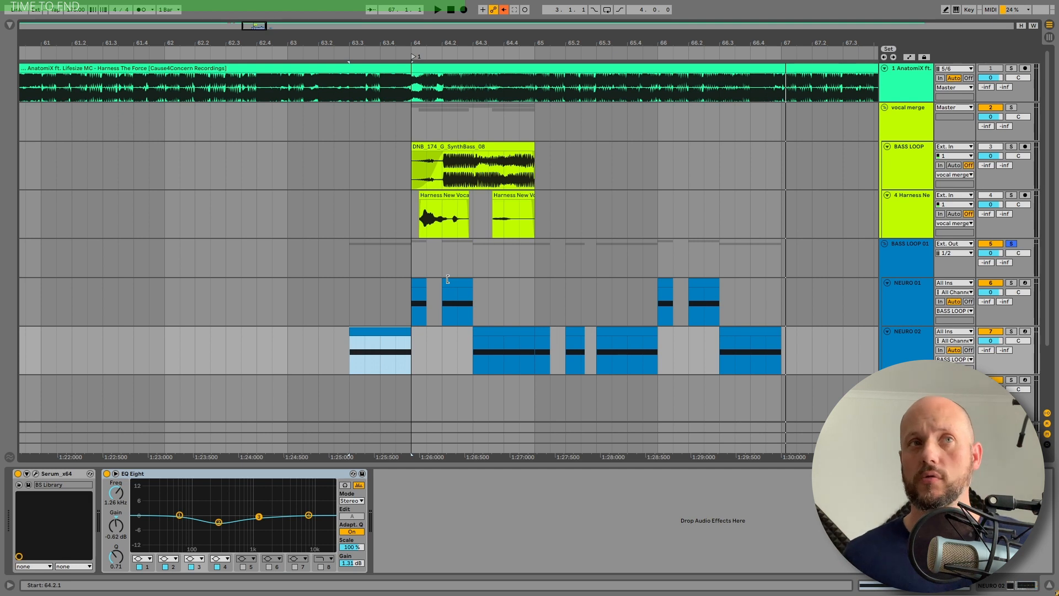
Solo the vocal merge group and play it from the start of the SynthBass clip at bar 64.
{"action": "left_click", "coordinate": [465, 147]}
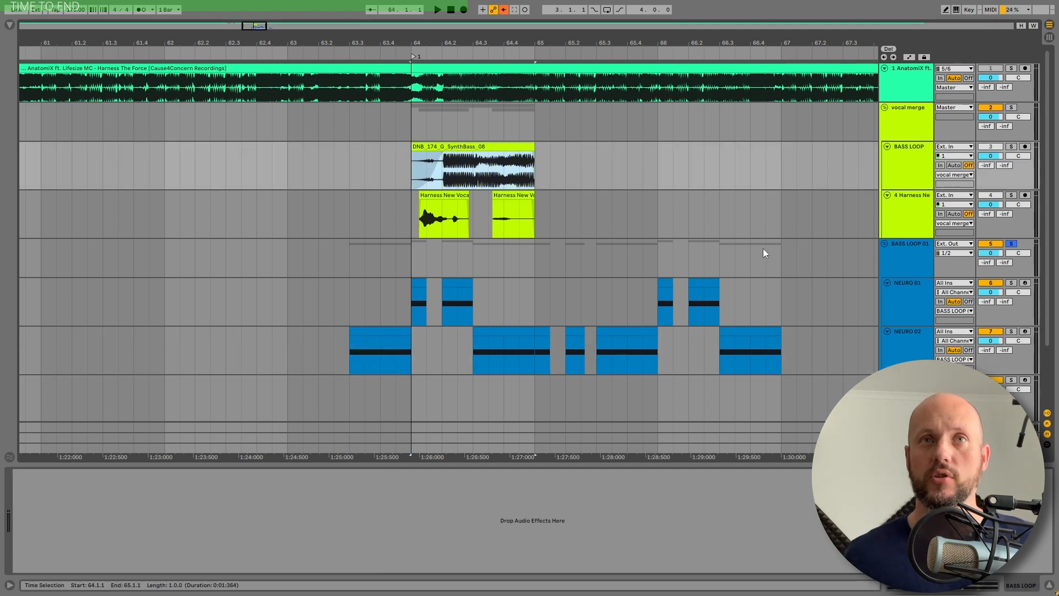
{"action": "left_click", "coordinate": [1011, 109]}
{"action": "left_click", "coordinate": [472, 156]}
{"action": "key", "text": "space"}
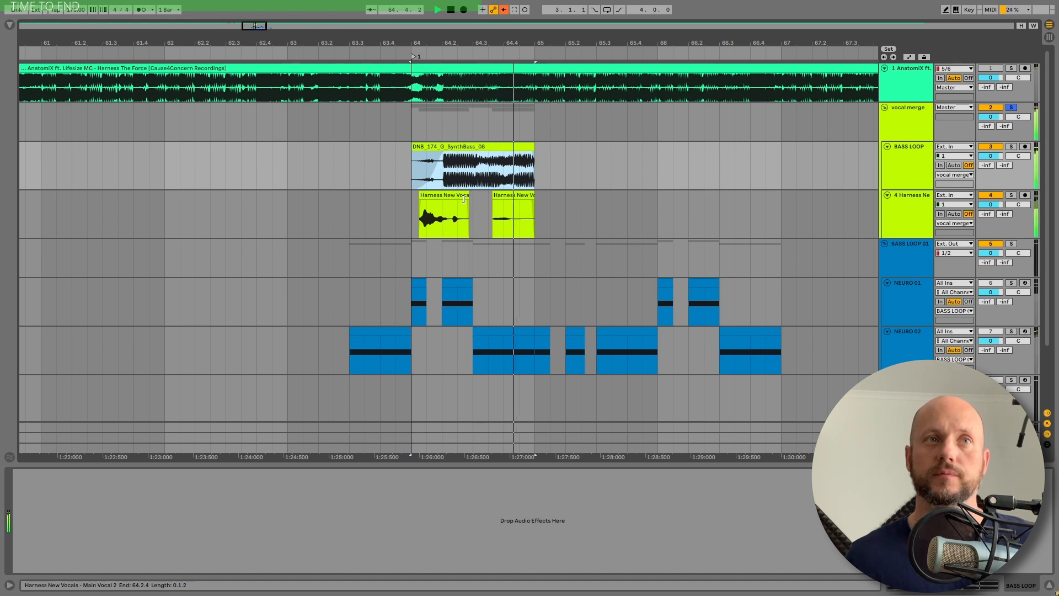
Try starting the first vocal clip exactly at bar 64 by shifting it earlier and trimming its start, and audition it with the bass.
{"action": "left_click_drag", "start_coordinate": [463, 199], "coordinate": [442, 199]}
{"action": "scroll", "coordinate": [464, 174], "scroll_direction": "up", "scroll_amount": 5}
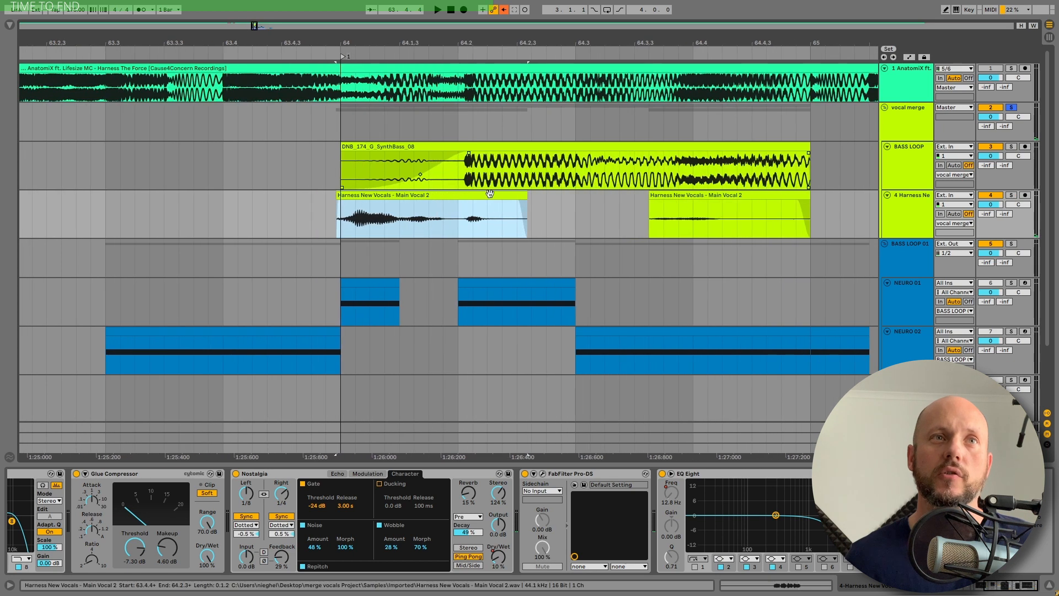
{"action": "scroll", "coordinate": [464, 89], "scroll_direction": "up", "scroll_amount": 4}
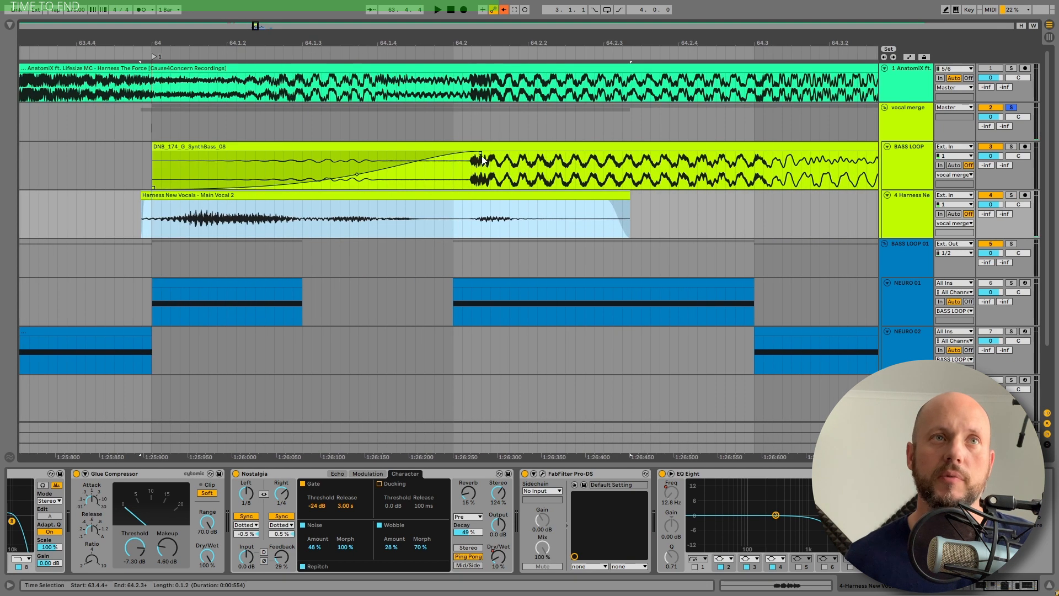
{"action": "left_click_drag", "start_coordinate": [142, 196], "coordinate": [149, 196]}
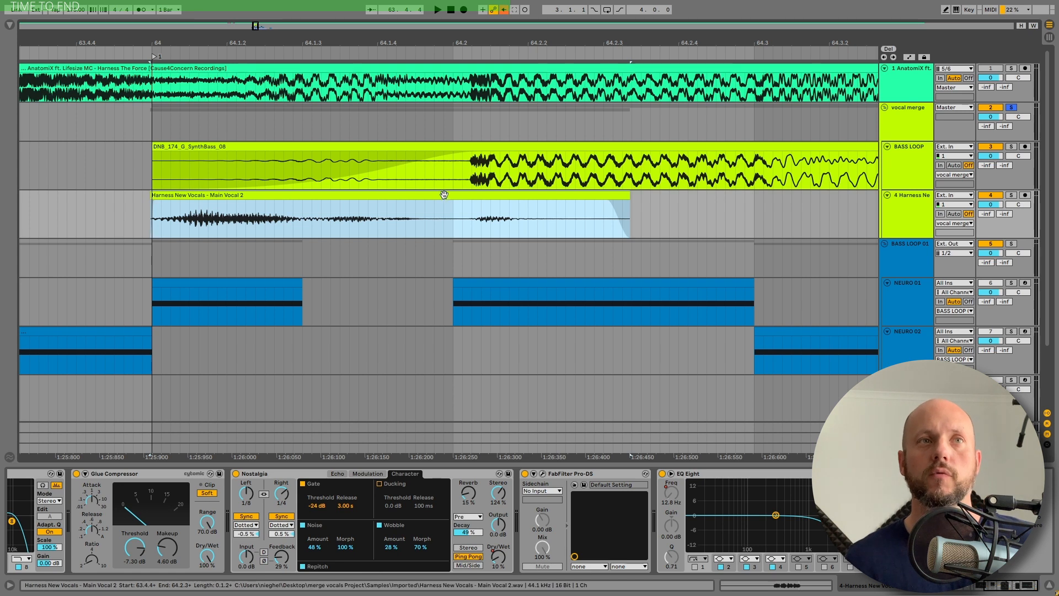
{"action": "key", "text": "space"}
{"action": "key", "text": "space"}
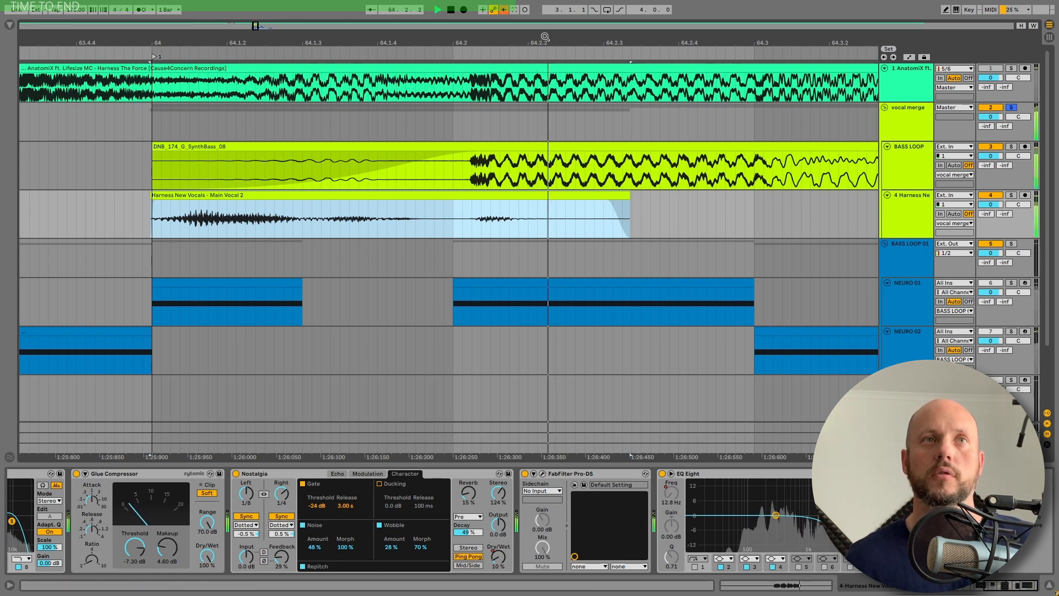
{"action": "left_click_drag", "start_coordinate": [545, 37], "coordinate": [538, 5]}
{"action": "key", "text": "space"}
{"action": "key", "text": "space"}
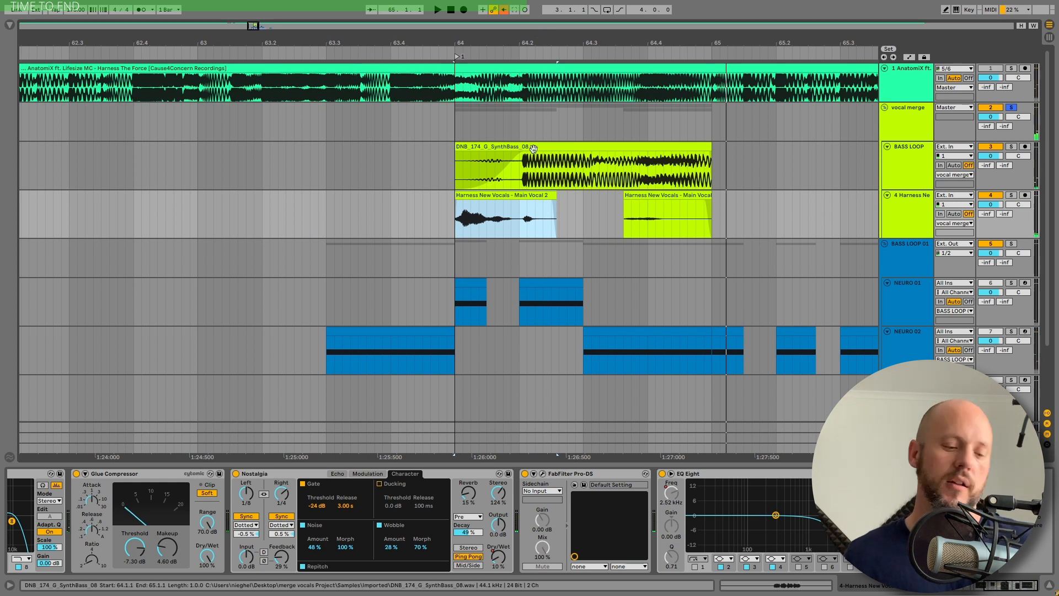
Move the first vocal clip to start at 64.1.2, and play the vocal merge from the SynthBass clip's start.
{"action": "left_click_drag", "start_coordinate": [509, 193], "coordinate": [527, 191]}
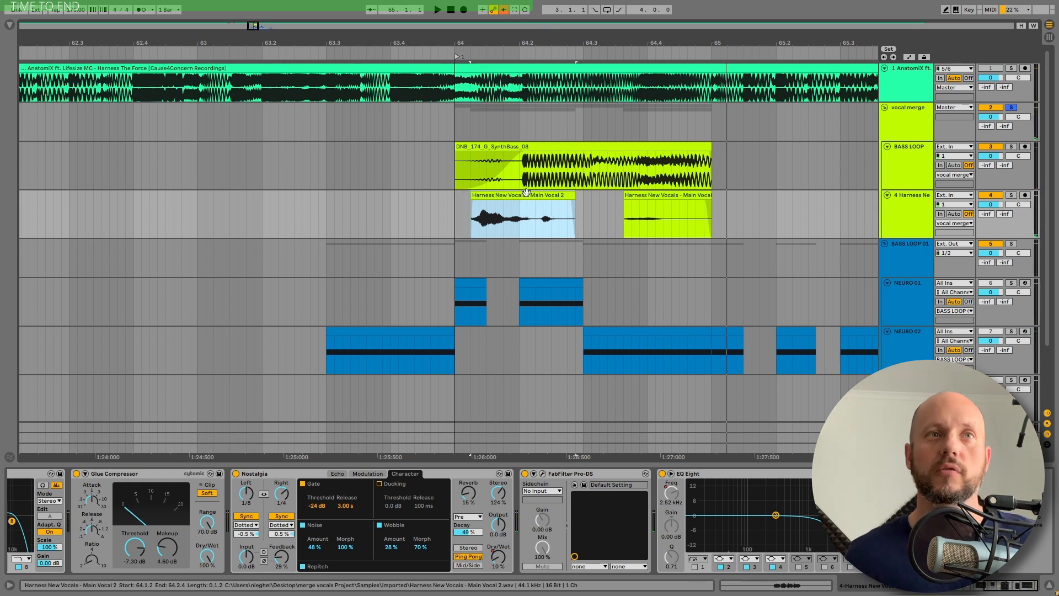
{"action": "left_click", "coordinate": [591, 145]}
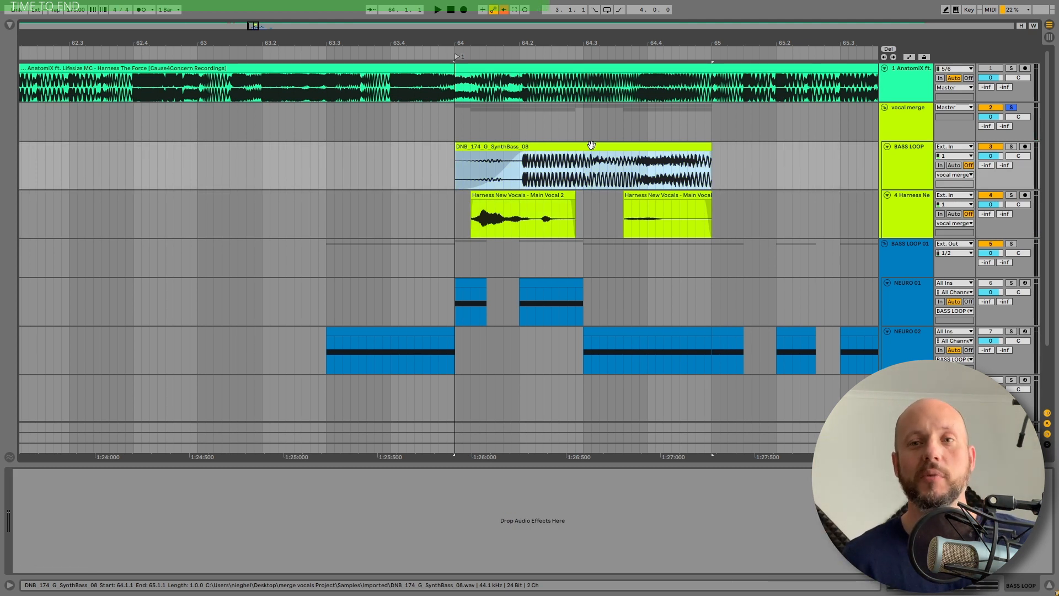
{"action": "key", "text": "space"}
{"action": "left_click_drag", "start_coordinate": [620, 54], "coordinate": [619, 5]}
{"action": "key", "text": "space"}
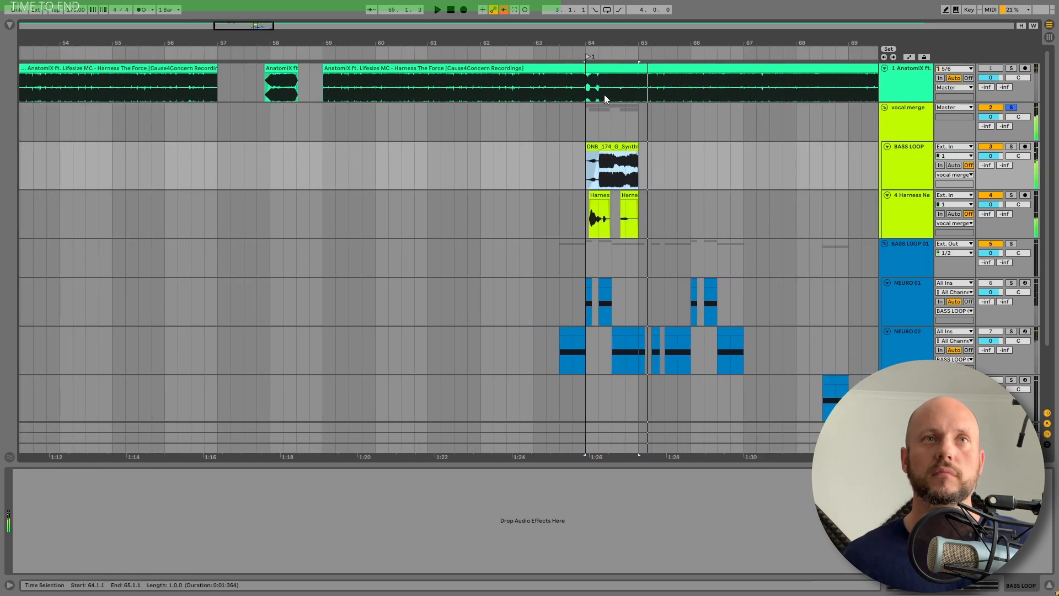
Open the SynthBass clip's envelopes and display its Transposition envelope.
{"action": "double_click", "coordinate": [625, 146]}
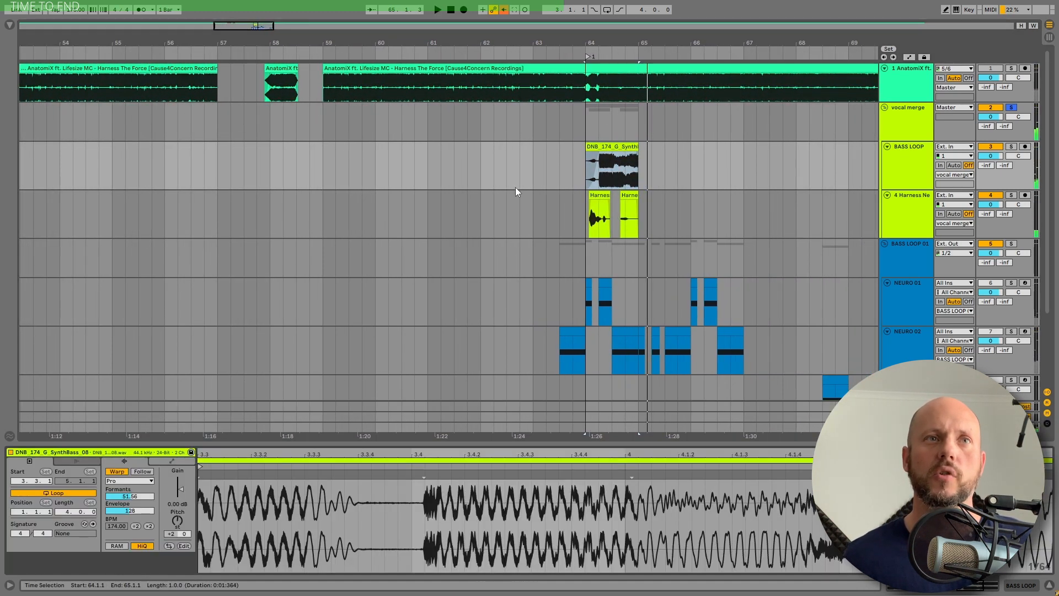
{"action": "left_click", "coordinate": [171, 461]}
{"action": "left_click_drag", "start_coordinate": [349, 448], "coordinate": [364, 469]}
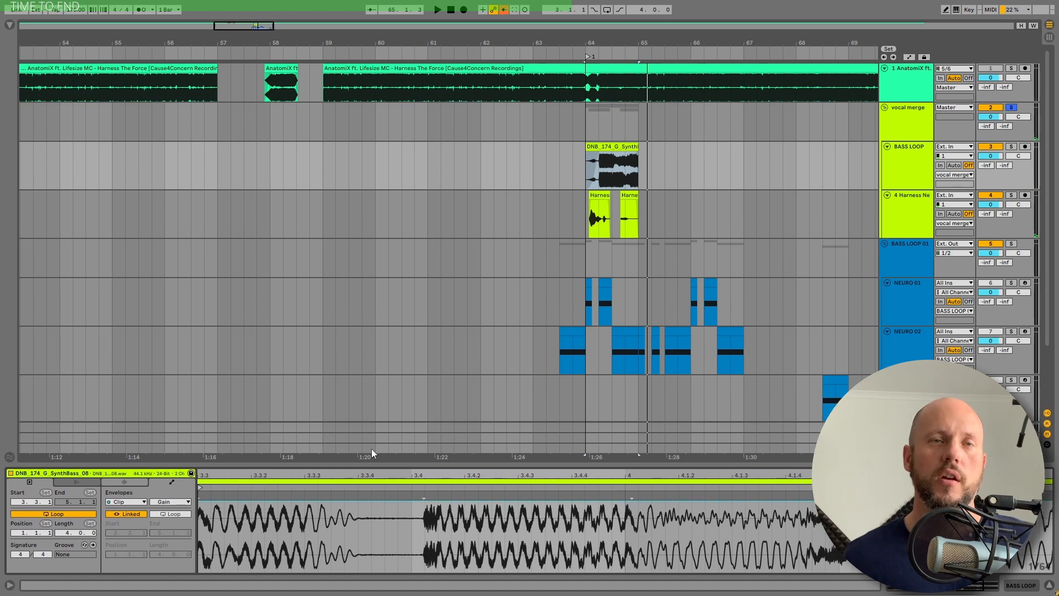
{"action": "left_click", "coordinate": [170, 502]}
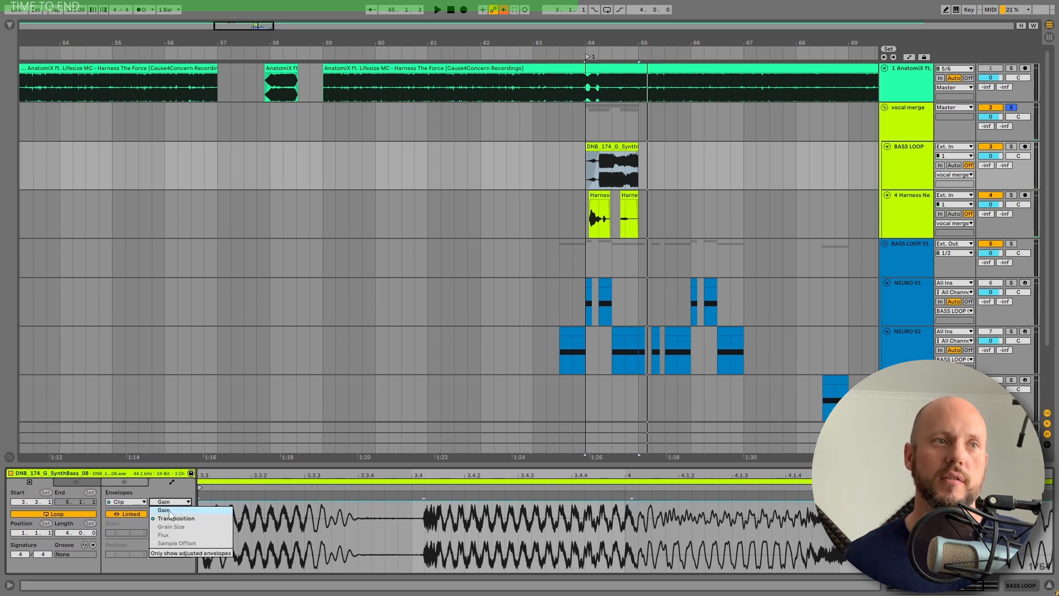
{"action": "left_click", "coordinate": [171, 518]}
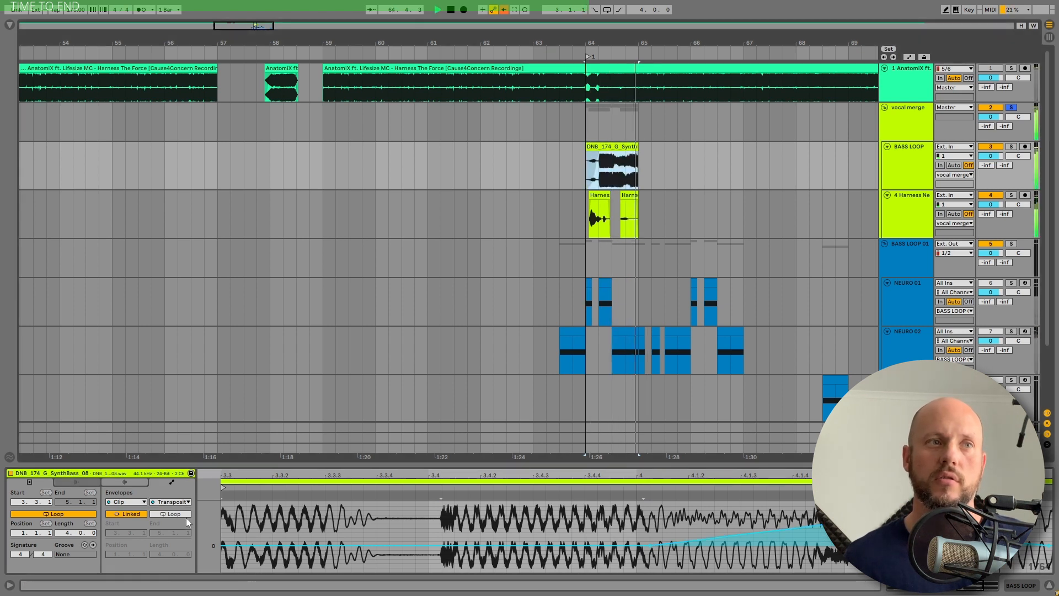
Try the SynthBass clip with all its envelopes cleared, and undo the clearing.
{"action": "right_click", "coordinate": [339, 525]}
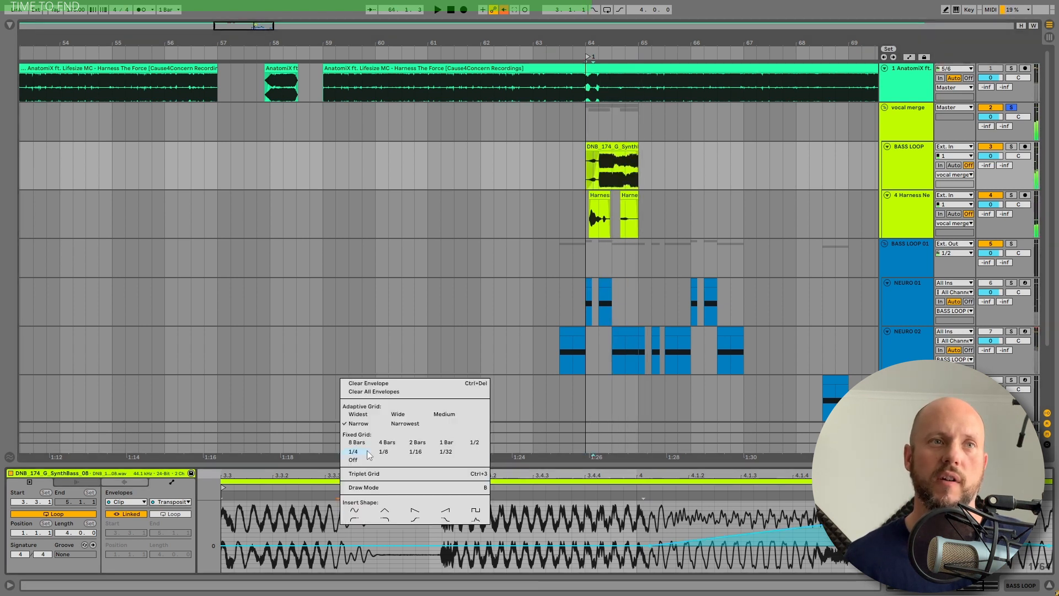
{"action": "left_click", "coordinate": [374, 391]}
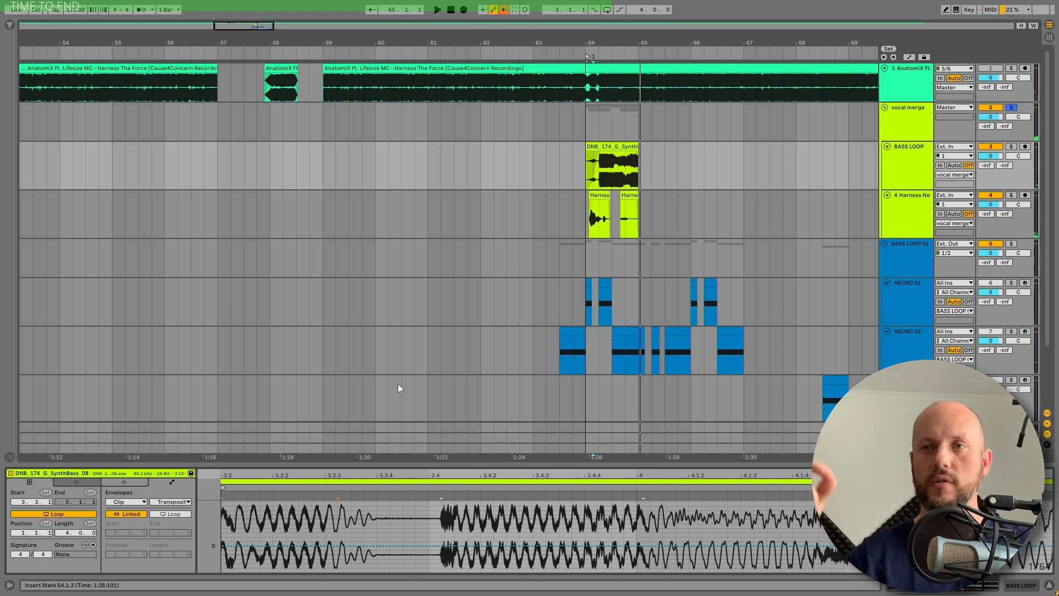
{"action": "key", "text": "ctrl+z"}
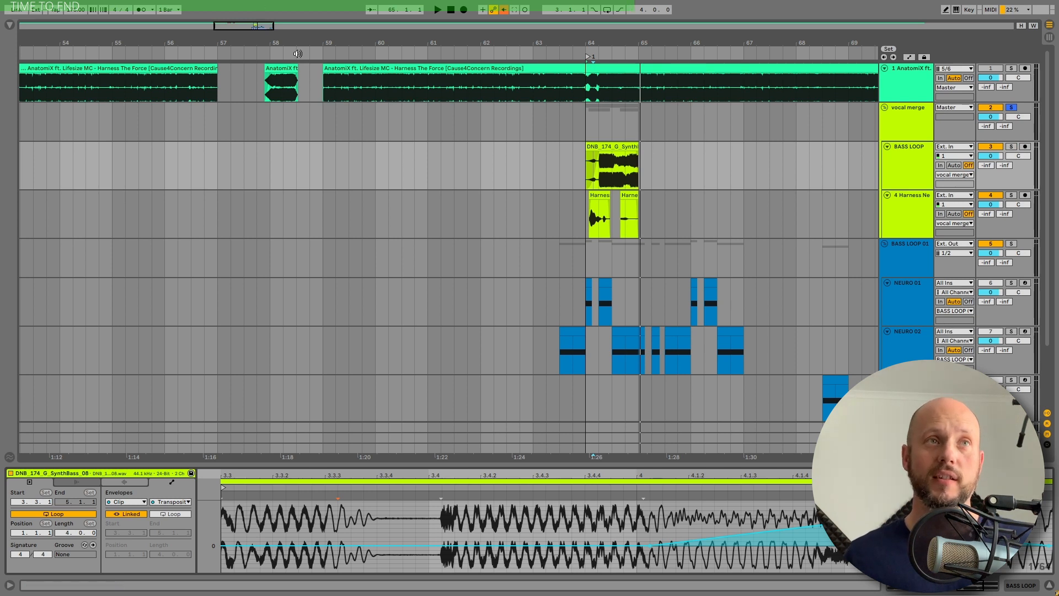
Select the short AnatomiX clip around bar 58, solo its track and play the clip.
{"action": "left_click", "coordinate": [279, 67]}
{"action": "left_click_drag", "start_coordinate": [279, 38], "coordinate": [269, 51]}
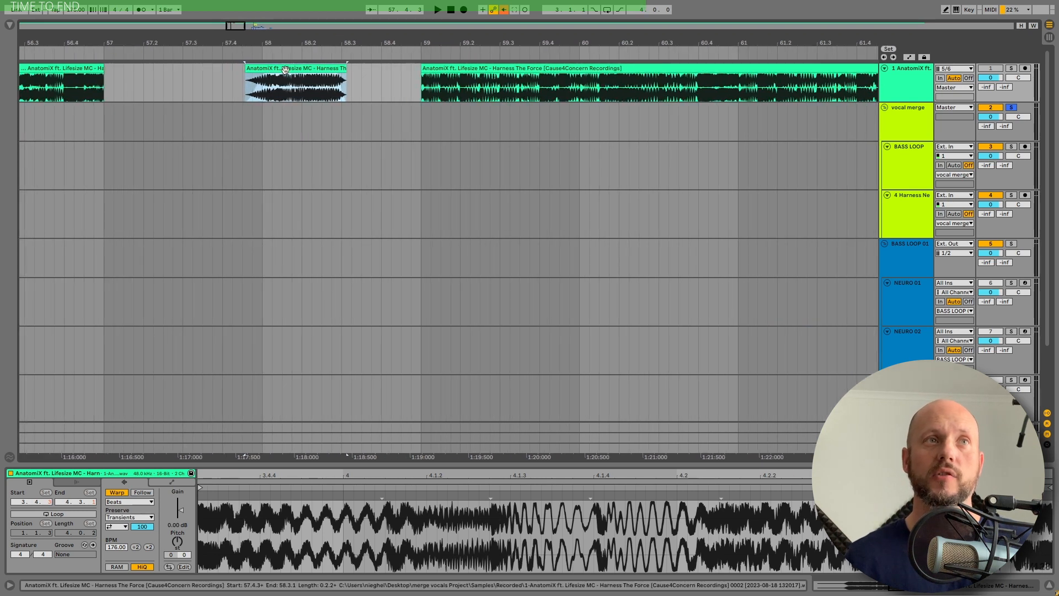
{"action": "key", "text": "space"}
{"action": "left_click", "coordinate": [1011, 69]}
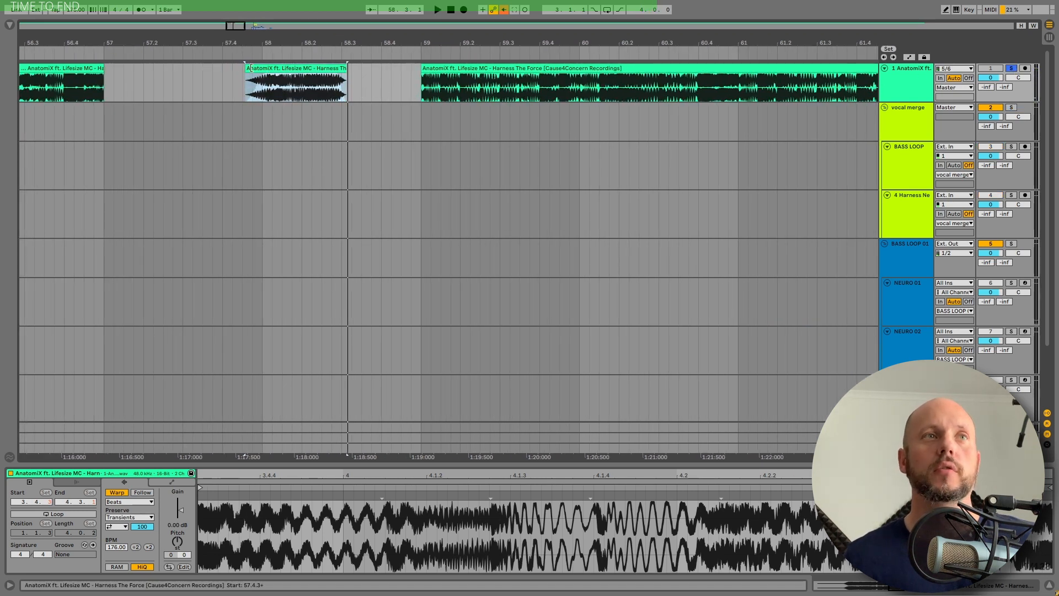
Extend the short AnatomiX clip's start back to 57.3.3, and mark and play the section from 57.4.4 to 58.2.1.
{"action": "left_click_drag", "start_coordinate": [246, 69], "coordinate": [206, 68]}
{"action": "left_click", "coordinate": [252, 91]}
{"action": "left_click_drag", "start_coordinate": [252, 93], "coordinate": [301, 91]}
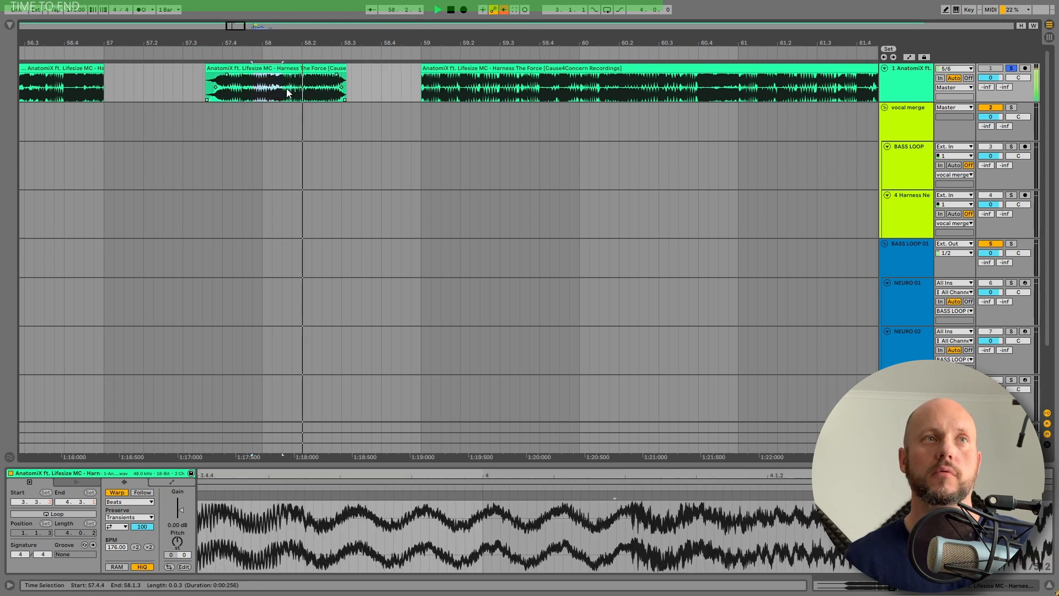
{"action": "key", "text": "space"}
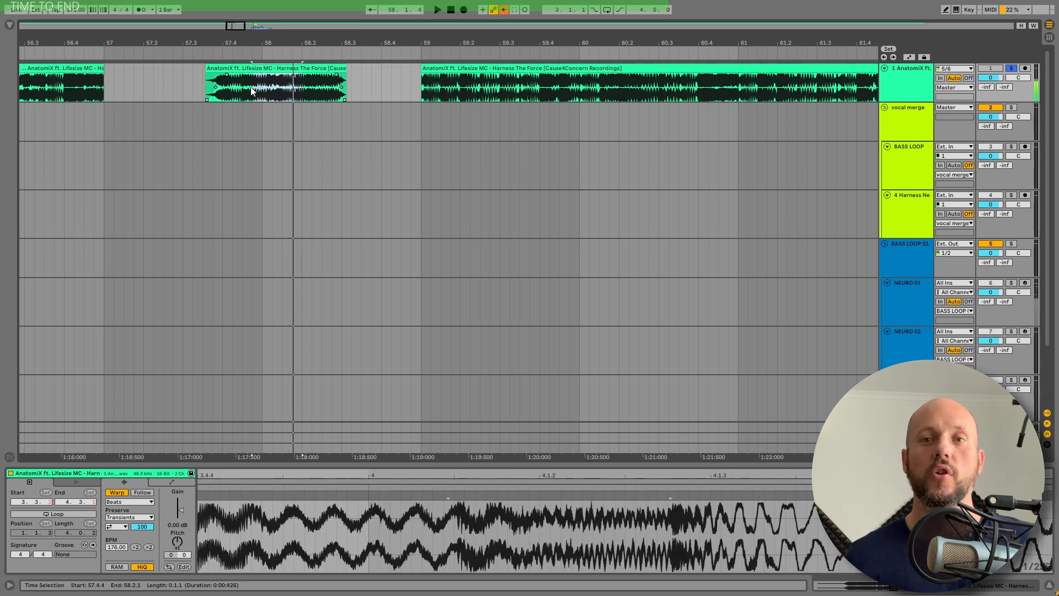
{"action": "left_click", "coordinate": [302, 88]}
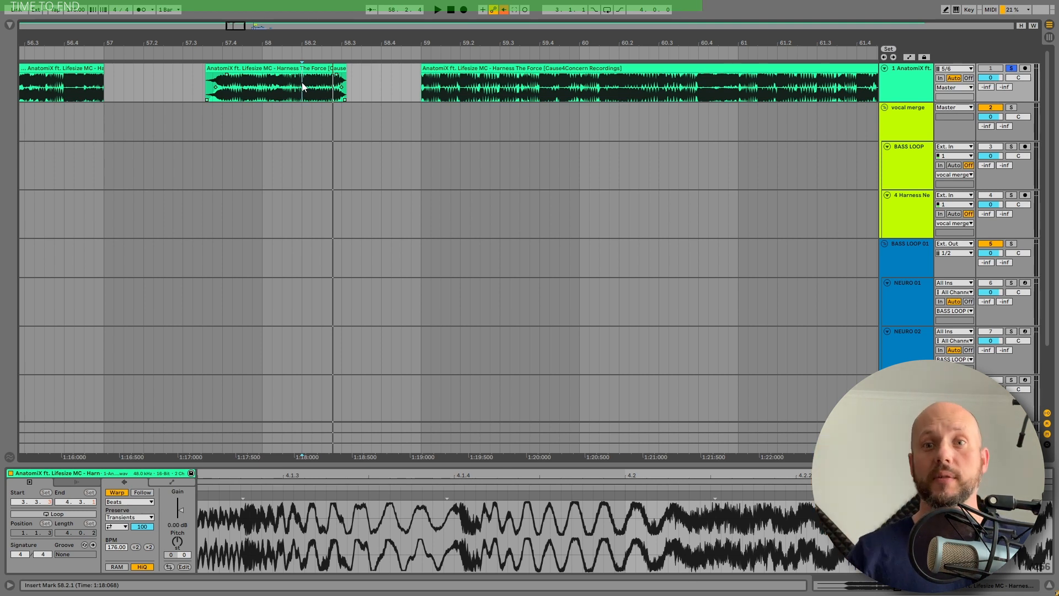
Play the whole short AnatomiX clip, and trim its start to 57.4.4.
{"action": "left_click", "coordinate": [295, 68]}
{"action": "key", "text": "space"}
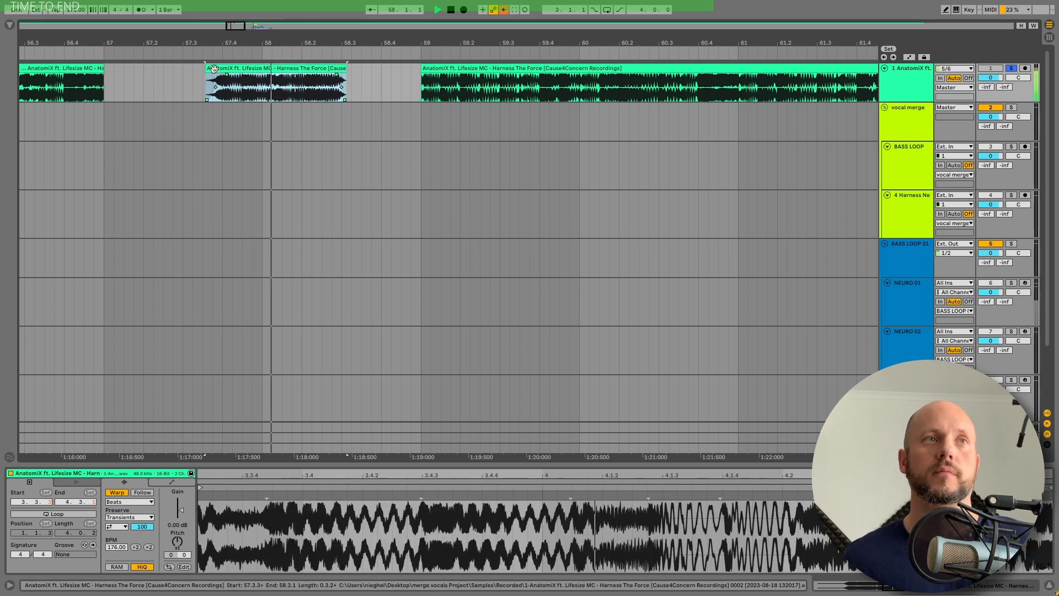
{"action": "left_click_drag", "start_coordinate": [207, 69], "coordinate": [238, 68]}
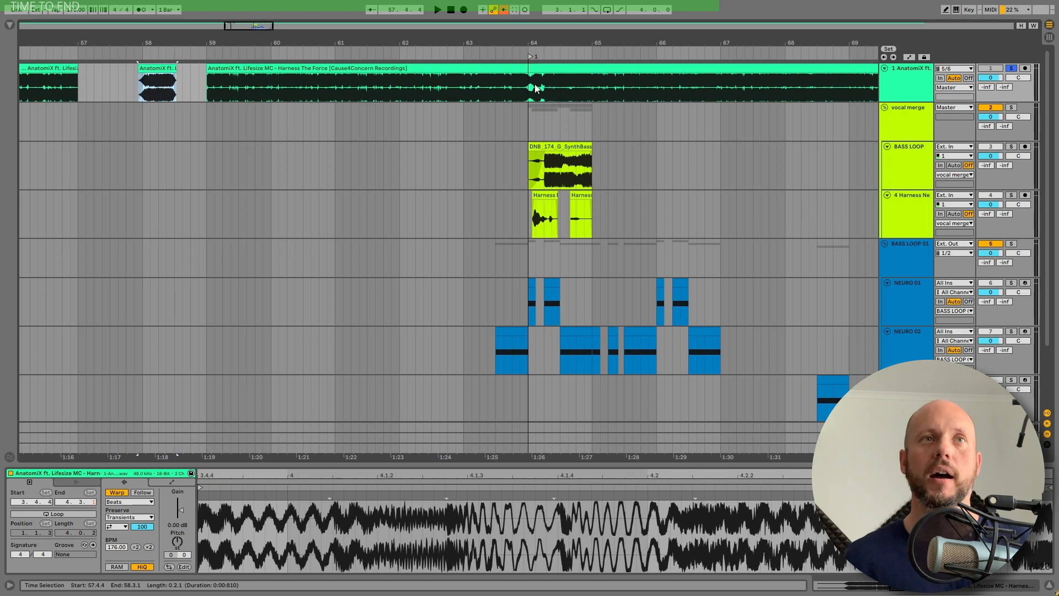
Play the soloed AnatomiX track from bar 64 and from 62.4.1.
{"action": "left_click", "coordinate": [529, 86]}
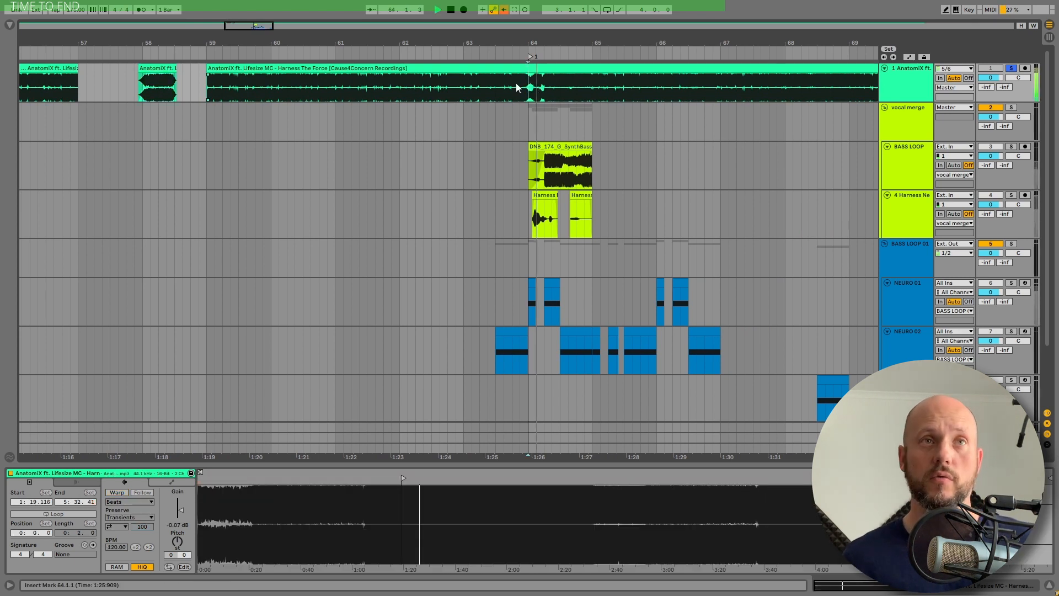
{"action": "left_click", "coordinate": [448, 87]}
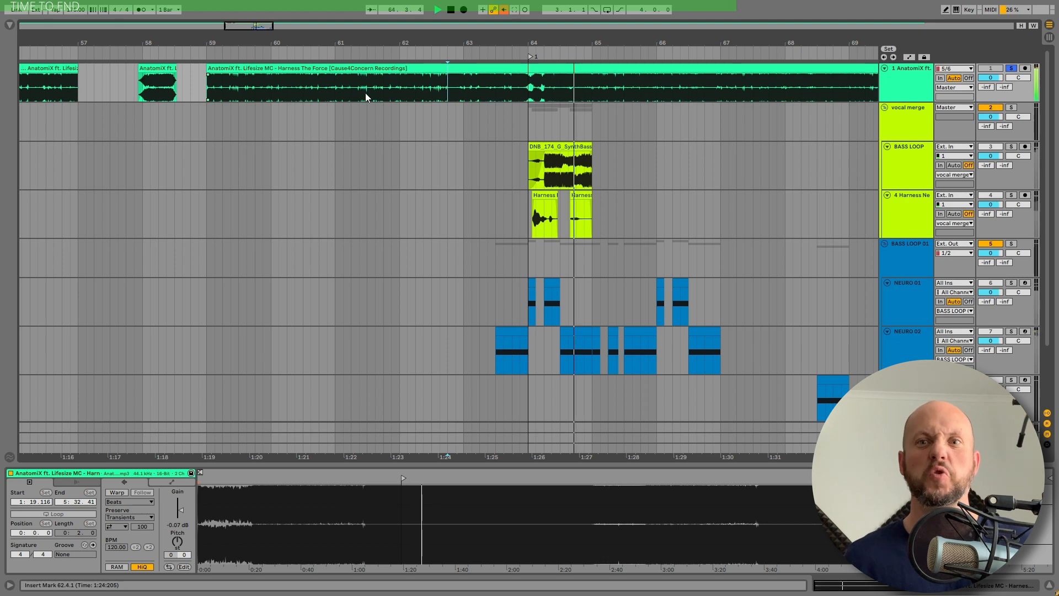
{"action": "left_click_drag", "start_coordinate": [723, 37], "coordinate": [645, 20]}
{"action": "key", "text": "space"}
Select the NEURO 01 track in the BASS LOOP 01 group and solo it.
{"action": "scroll", "coordinate": [900, 264], "scroll_direction": "down", "scroll_amount": 2}
{"action": "left_click", "coordinate": [901, 262]}
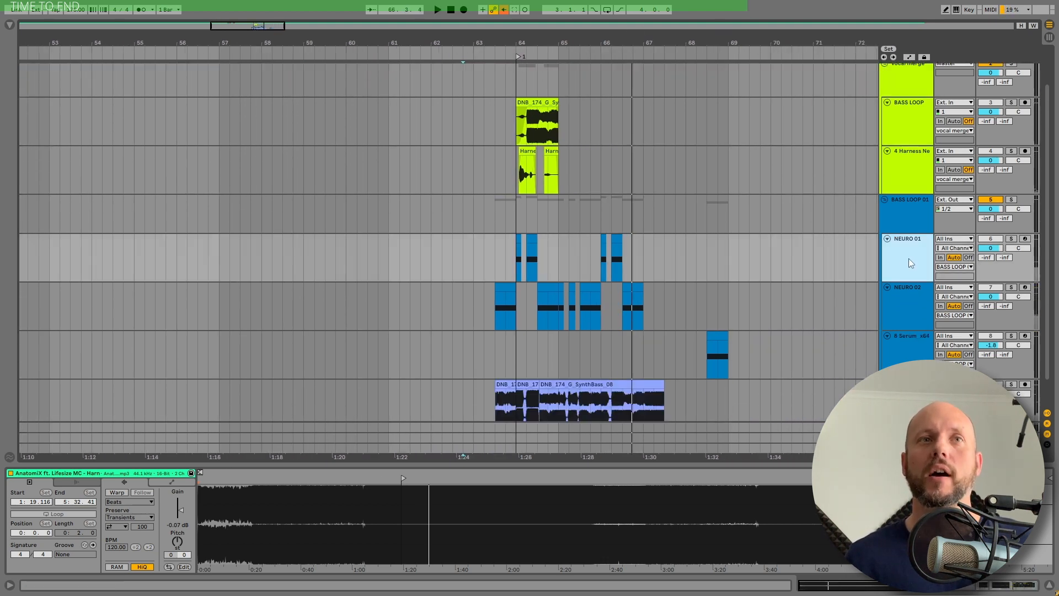
{"action": "scroll", "coordinate": [908, 258], "scroll_direction": "down", "scroll_amount": 2}
{"action": "left_click_drag", "start_coordinate": [521, 42], "coordinate": [522, 185]}
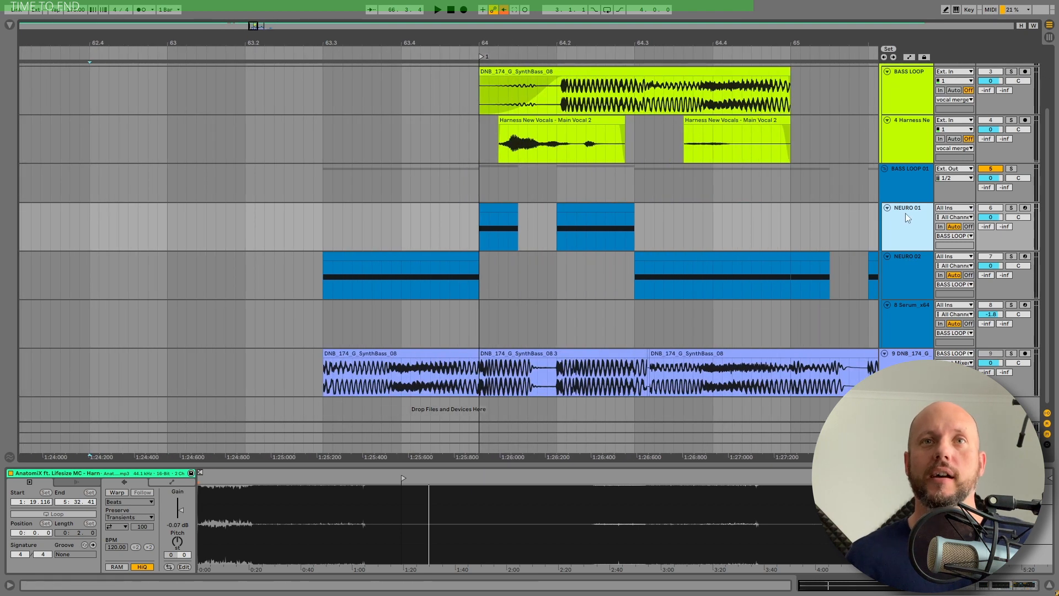
{"action": "left_click", "coordinate": [1012, 212]}
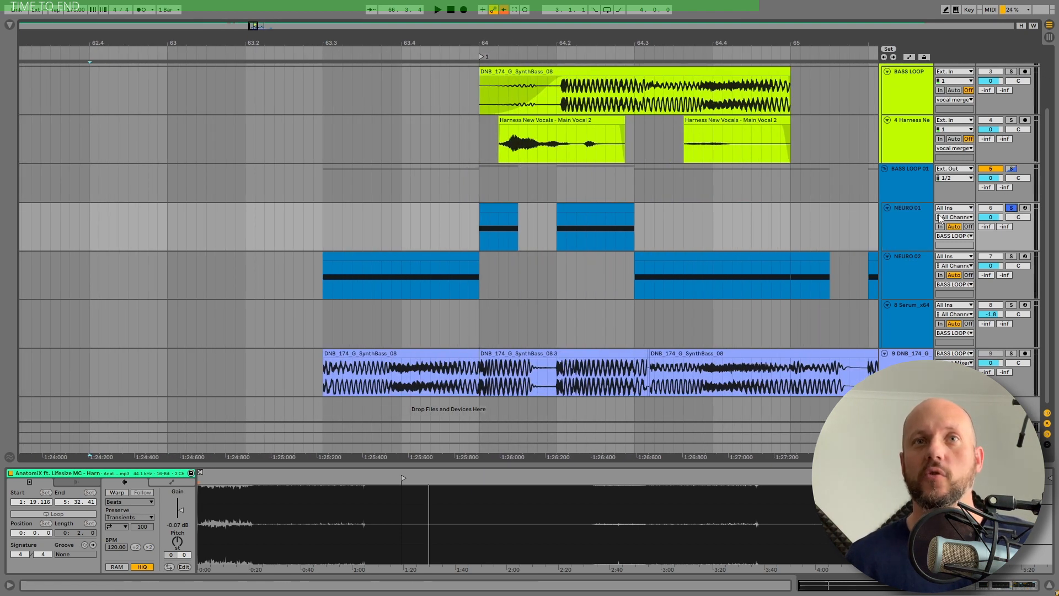
Open the Serum instance on NEURO 01, examine LFO 1 and the destinations of LFO 2, and play the track's clips.
{"action": "left_click", "coordinate": [930, 213]}
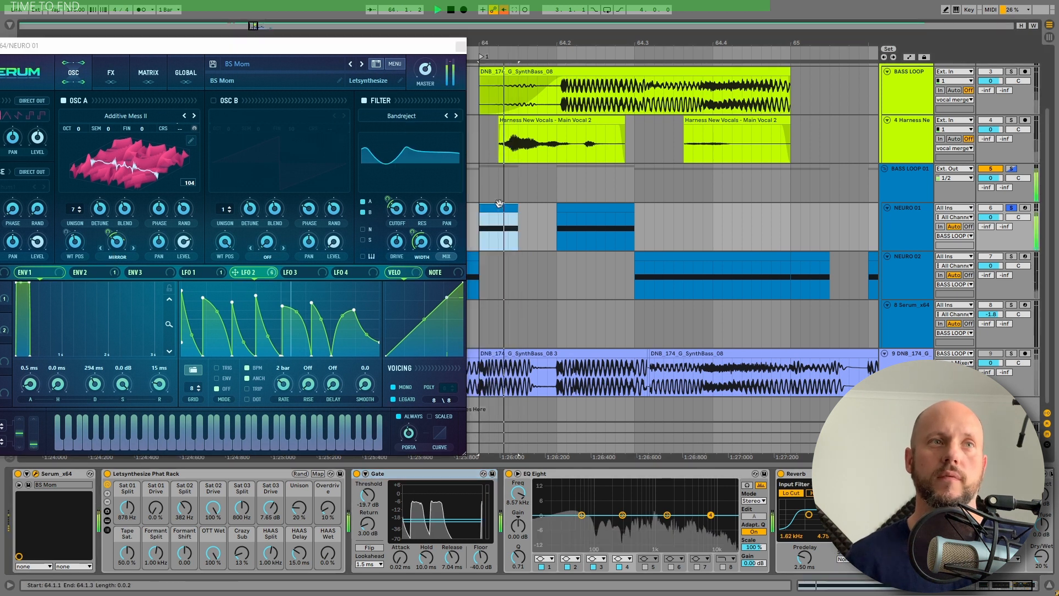
{"action": "left_click", "coordinate": [215, 272]}
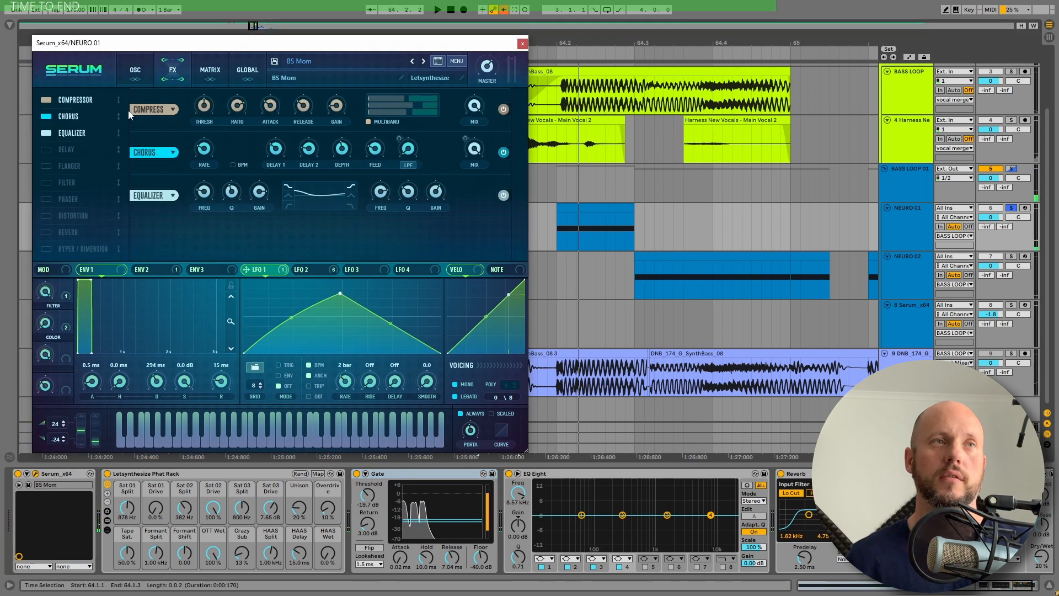
{"action": "left_click", "coordinate": [321, 269]}
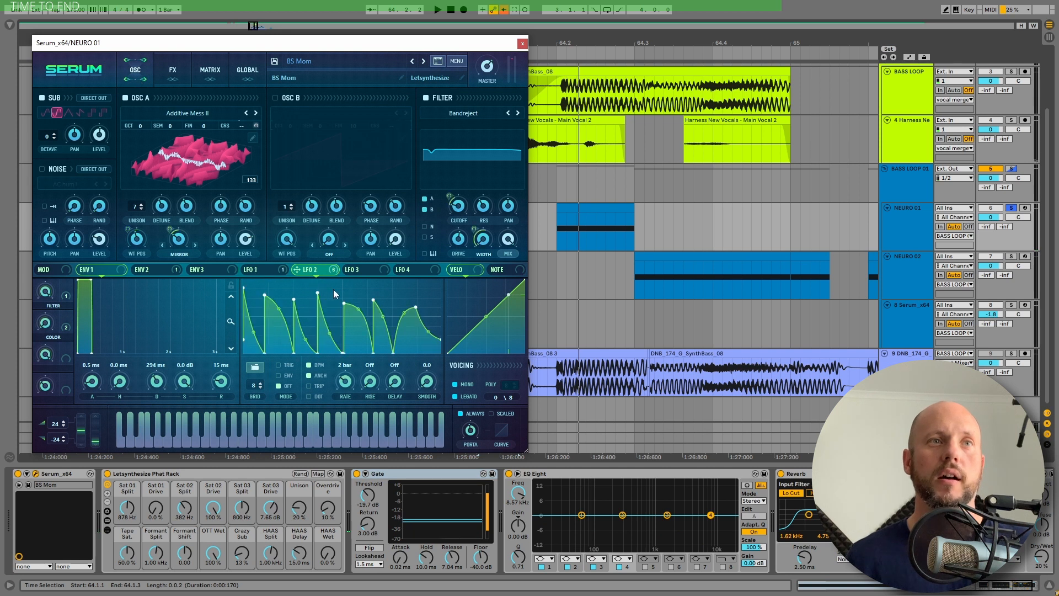
{"action": "mouse_move", "coordinate": [304, 268]}
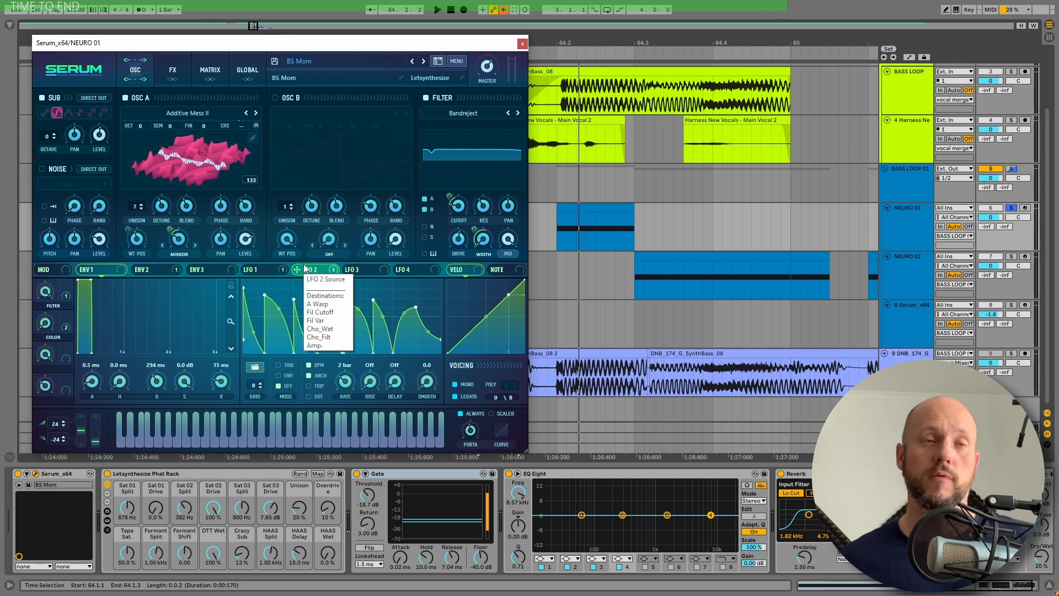
{"action": "key", "text": "space"}
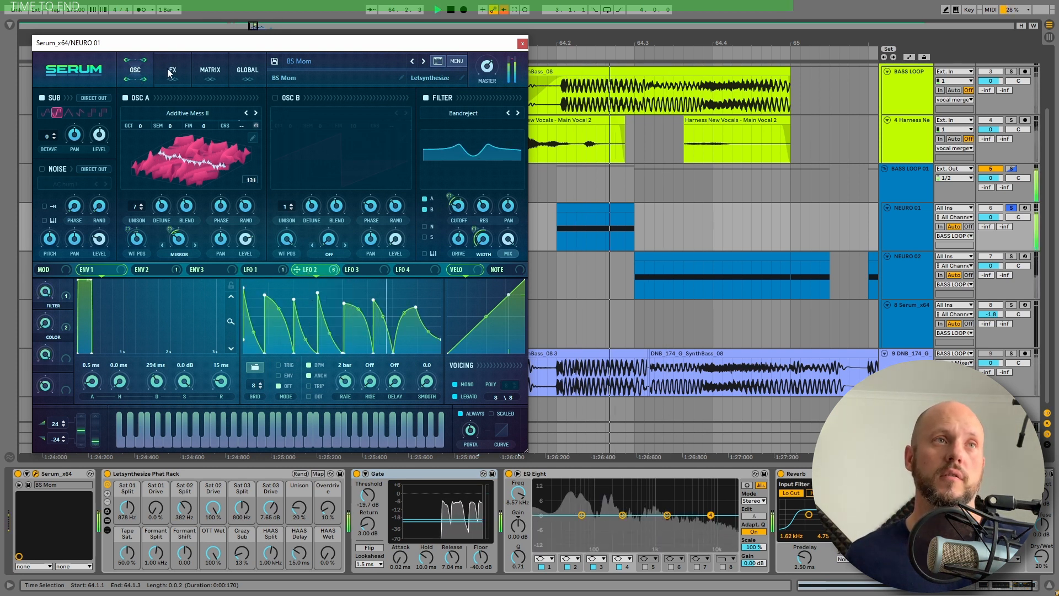
{"action": "key", "text": "space"}
Compare the NEURO 01 bass with Serum's Bandreject filter switched off and on.
{"action": "left_click", "coordinate": [427, 98]}
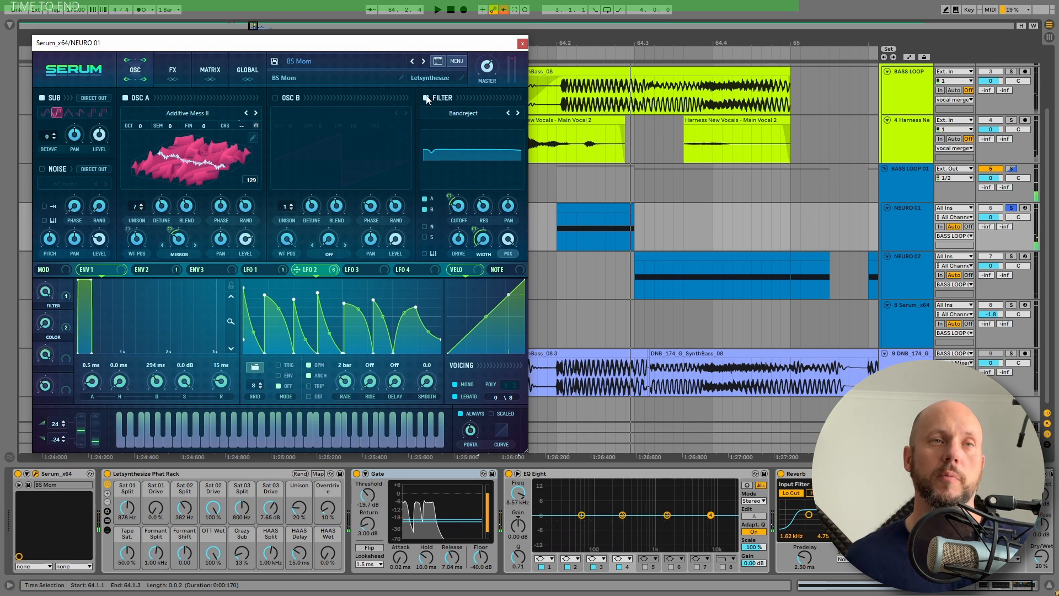
{"action": "left_click", "coordinate": [426, 98]}
{"action": "key", "text": "space"}
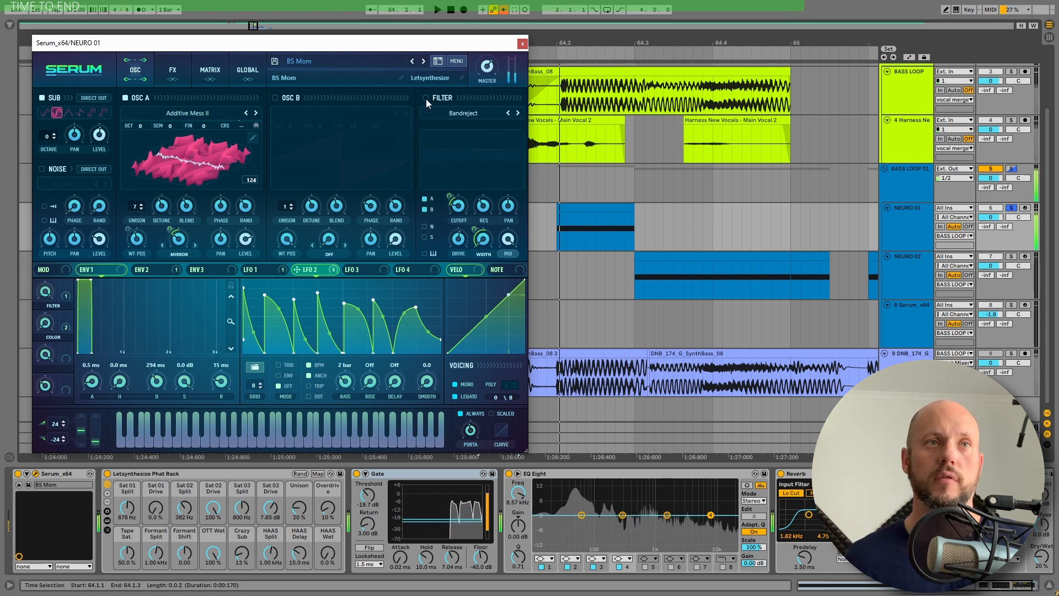
{"action": "left_click", "coordinate": [426, 98]}
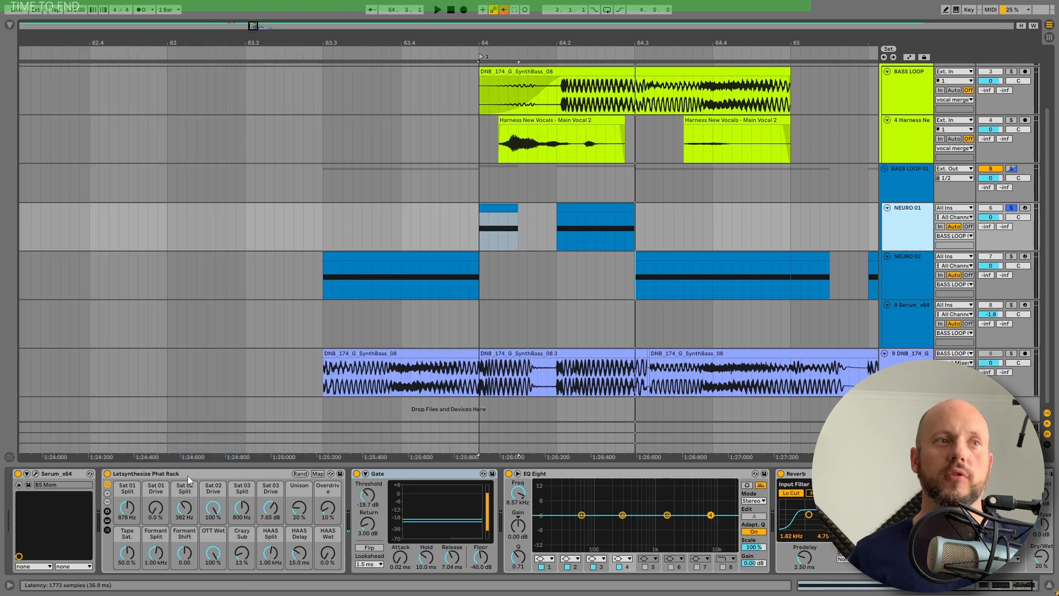
Examine the NEURO 01 effect chain: Letsynthesize Phat Rack, Gate, EQ Eight and Reverb.
{"action": "left_click", "coordinate": [185, 475]}
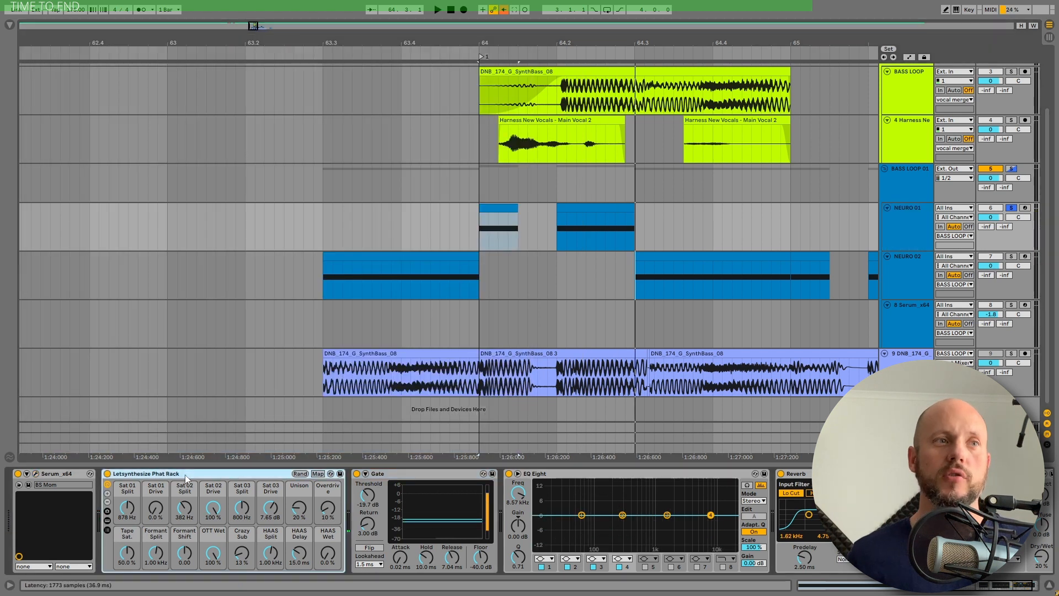
{"action": "left_click", "coordinate": [372, 482]}
{"action": "left_click", "coordinate": [630, 490]}
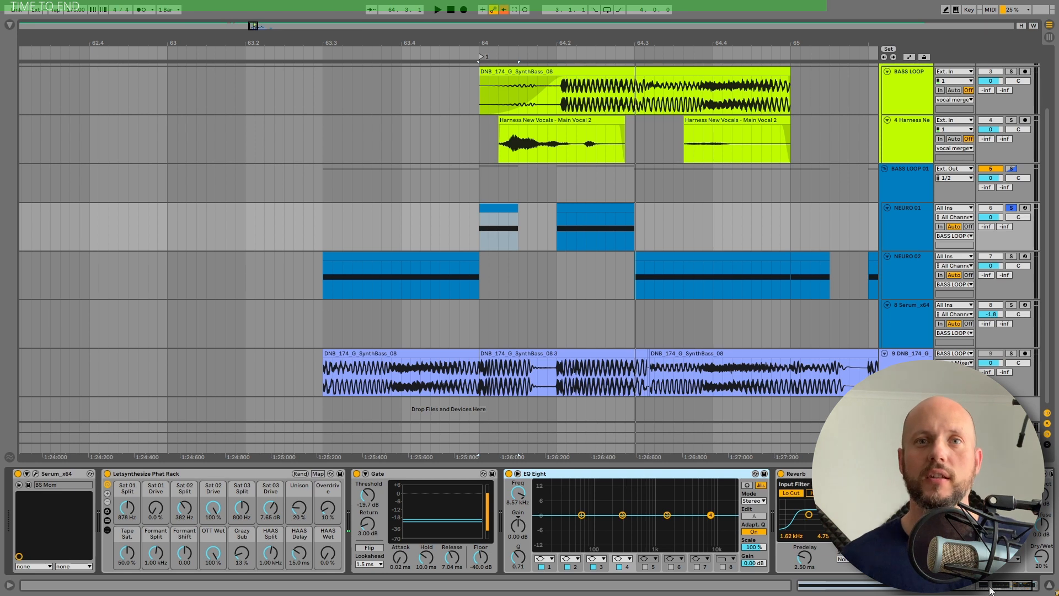
{"action": "left_click_drag", "start_coordinate": [988, 586], "coordinate": [1004, 588]}
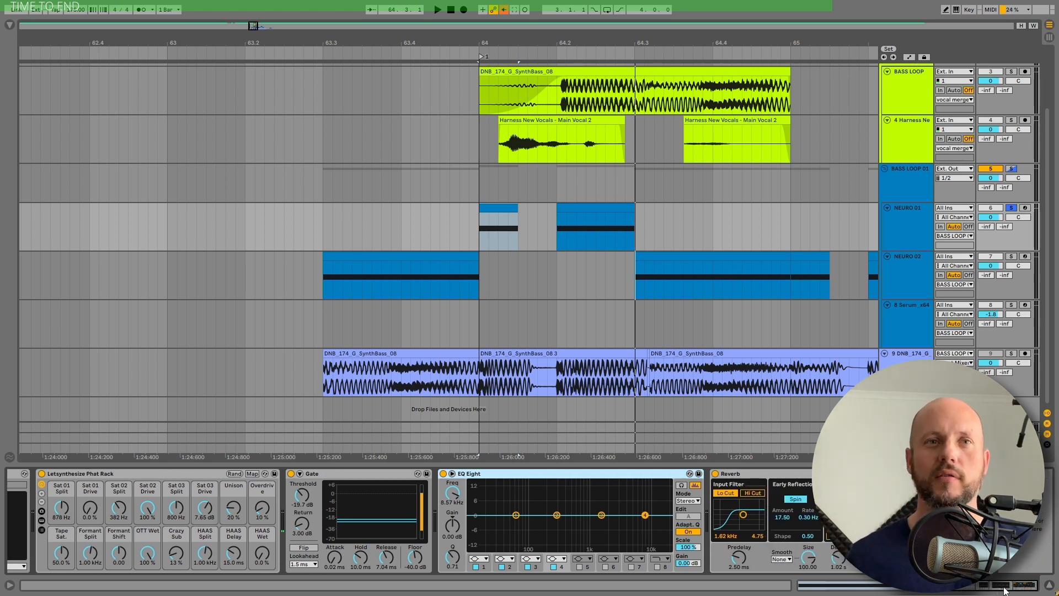
{"action": "double_click", "coordinate": [584, 477]}
Open the Serum instance on NEURO 02, solo that track and play its section from 64.3.1 to 65.1.1.
{"action": "left_click", "coordinate": [897, 263]}
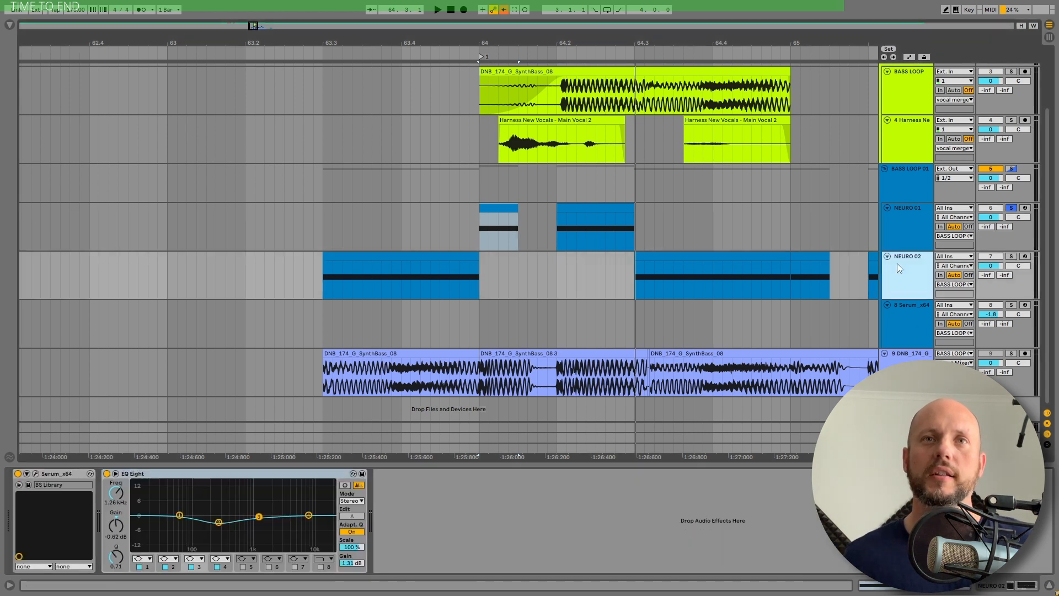
{"action": "left_click", "coordinate": [35, 474]}
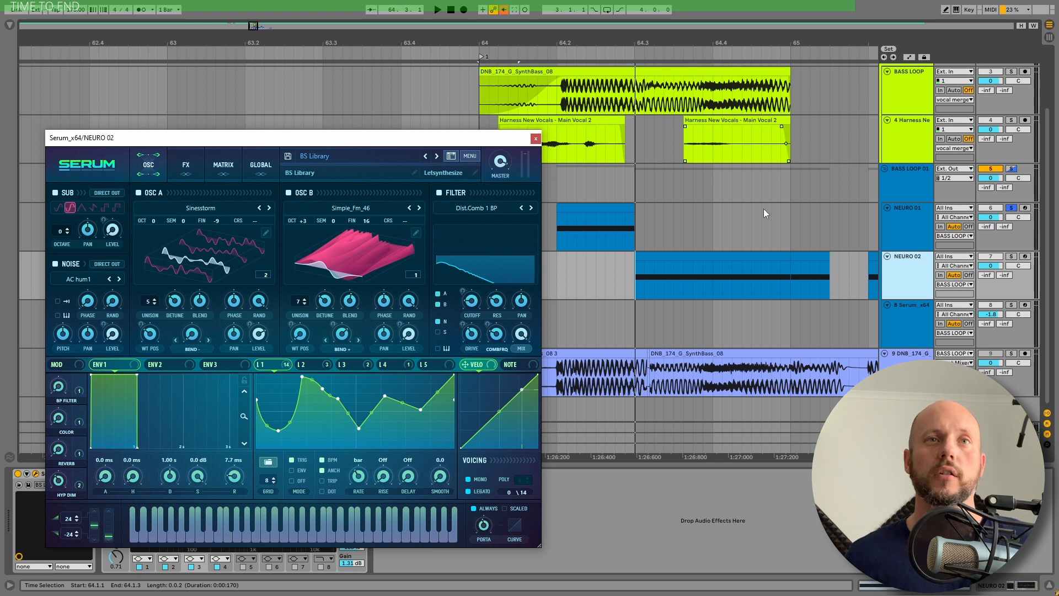
{"action": "left_click", "coordinate": [1011, 256]}
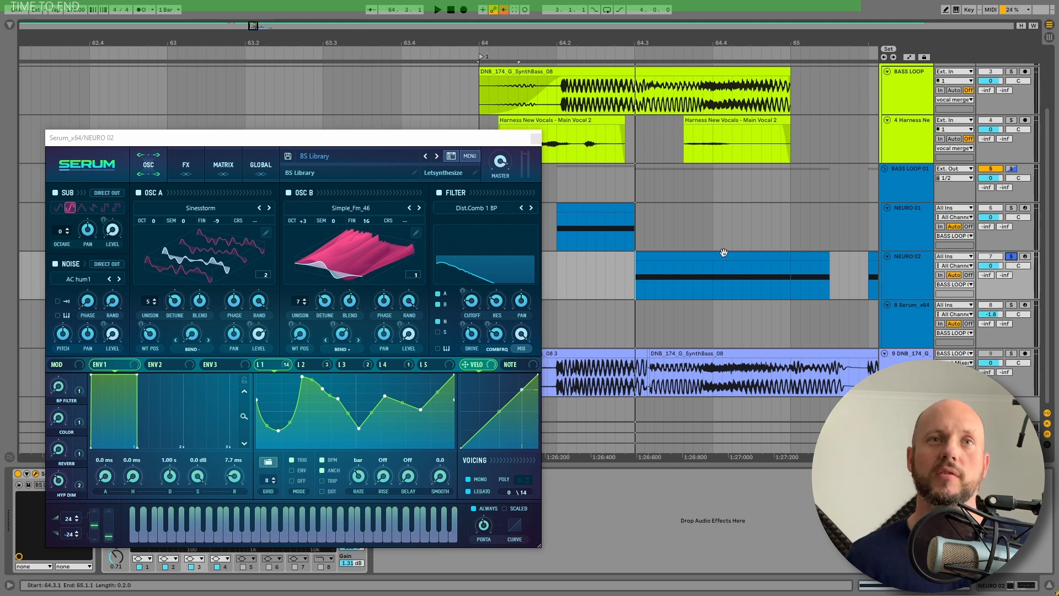
{"action": "left_click_drag", "start_coordinate": [791, 270], "coordinate": [635, 270]}
{"action": "key", "text": "space"}
Compare the NEURO 02 bass with oscillator B and oscillator A switched off in turn, and restore both.
{"action": "left_click", "coordinate": [288, 192]}
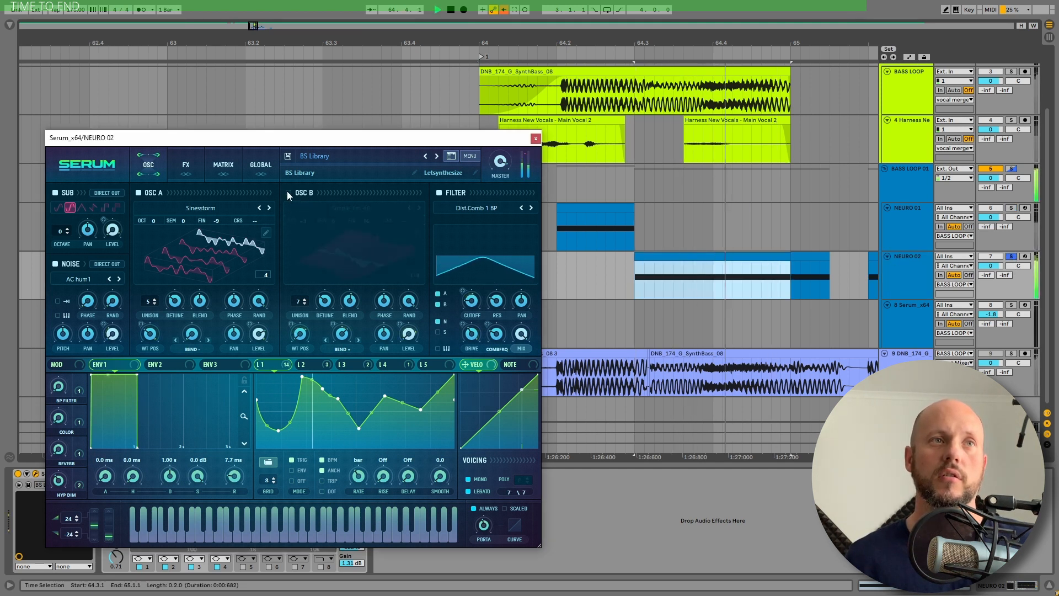
{"action": "left_click", "coordinate": [288, 193]}
{"action": "left_click", "coordinate": [138, 193]}
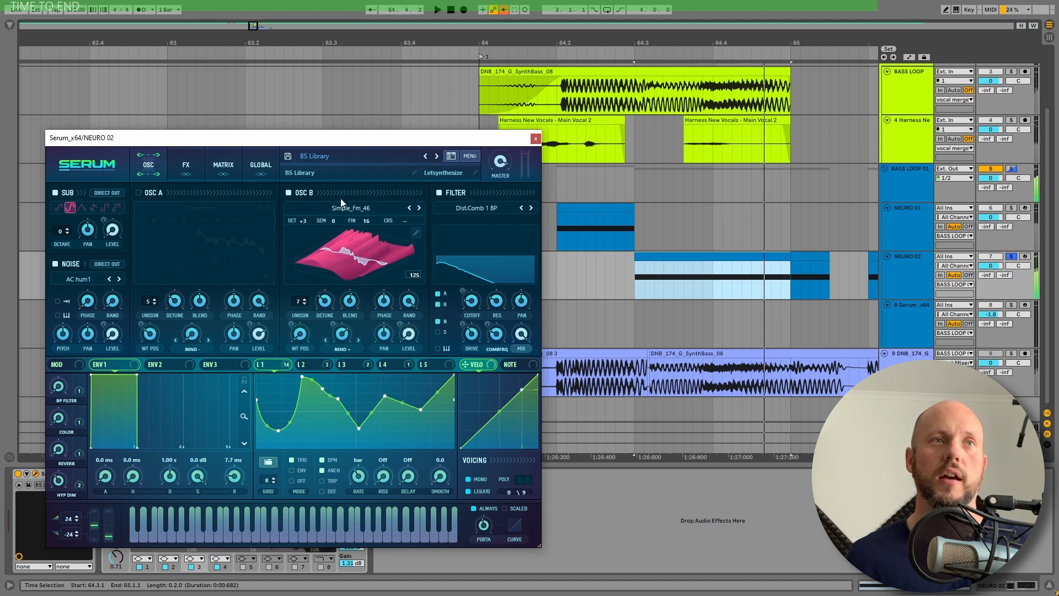
{"action": "left_click", "coordinate": [139, 192]}
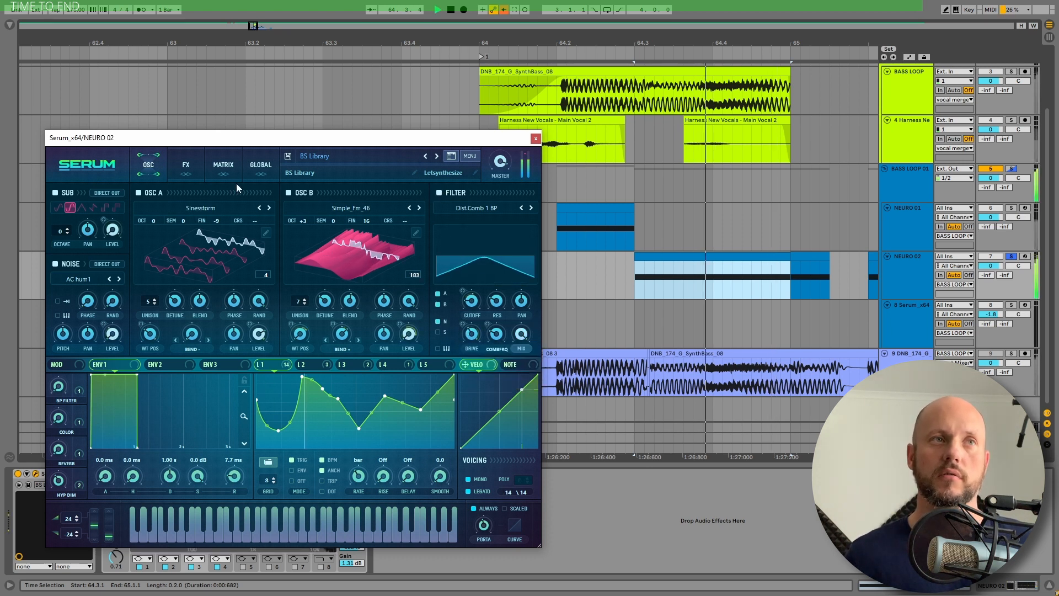
Examine Serum's effects on NEURO 02, compare the sound with the FX Filter off and on, and close the Serum window.
{"action": "left_click", "coordinate": [185, 165]}
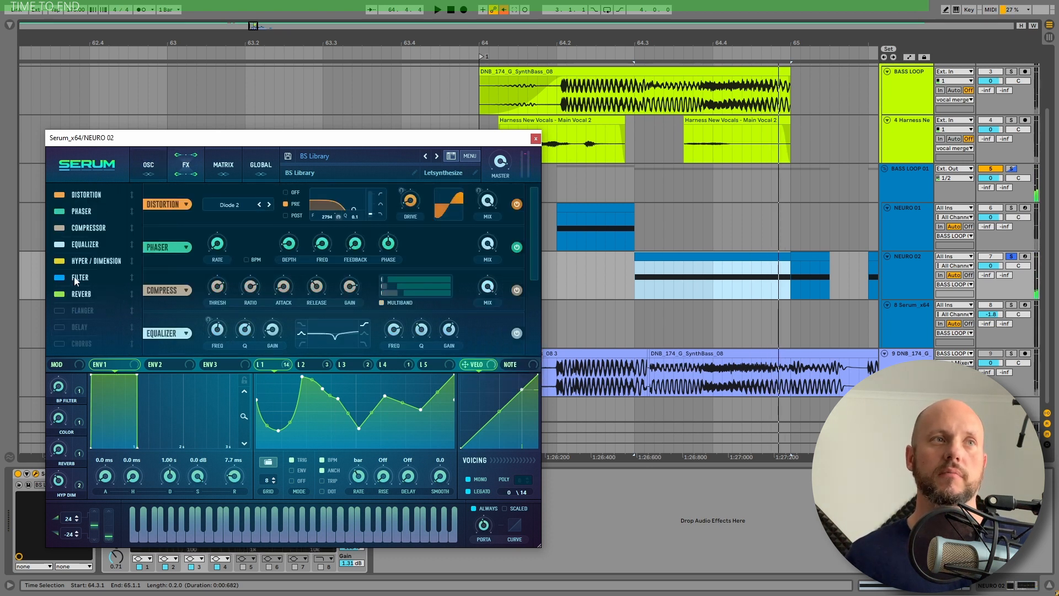
{"action": "scroll", "coordinate": [264, 264], "scroll_direction": "down", "scroll_amount": 3}
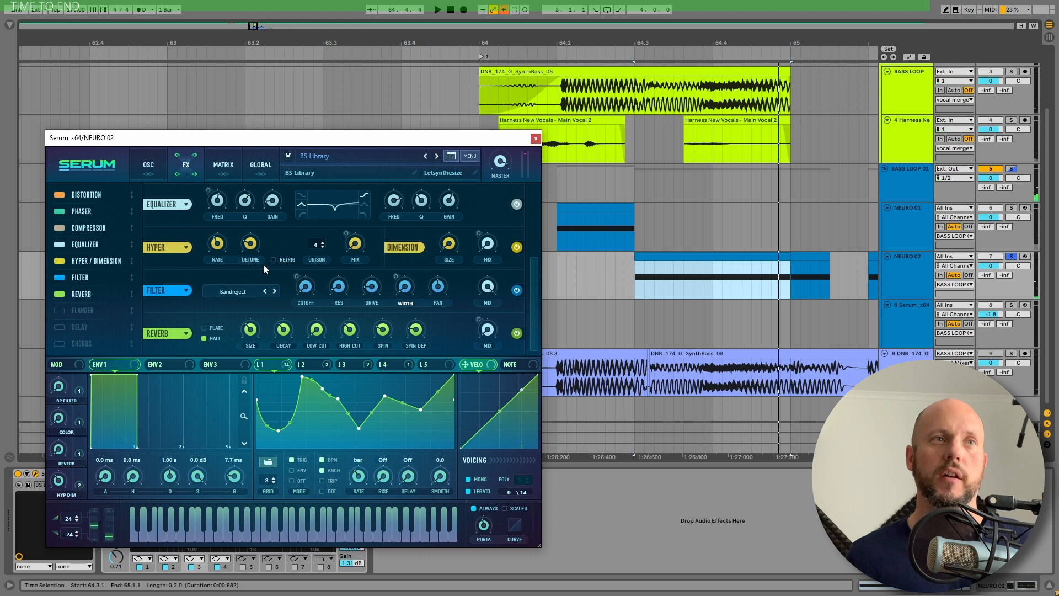
{"action": "left_click", "coordinate": [59, 278]}
{"action": "key", "text": "space"}
{"action": "left_click", "coordinate": [58, 278]}
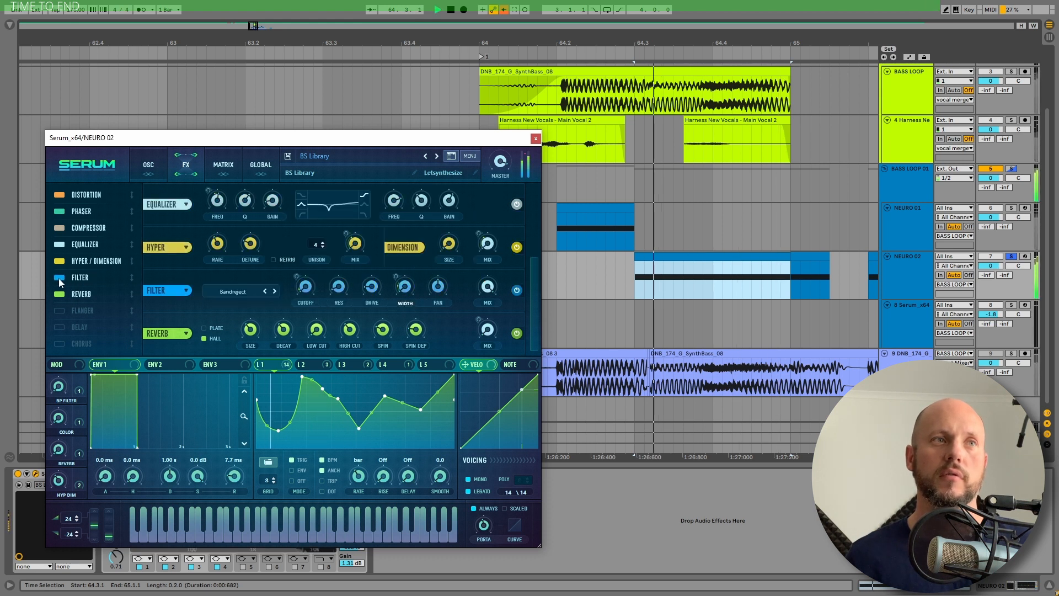
{"action": "key", "text": "space"}
{"action": "left_click", "coordinate": [535, 140]}
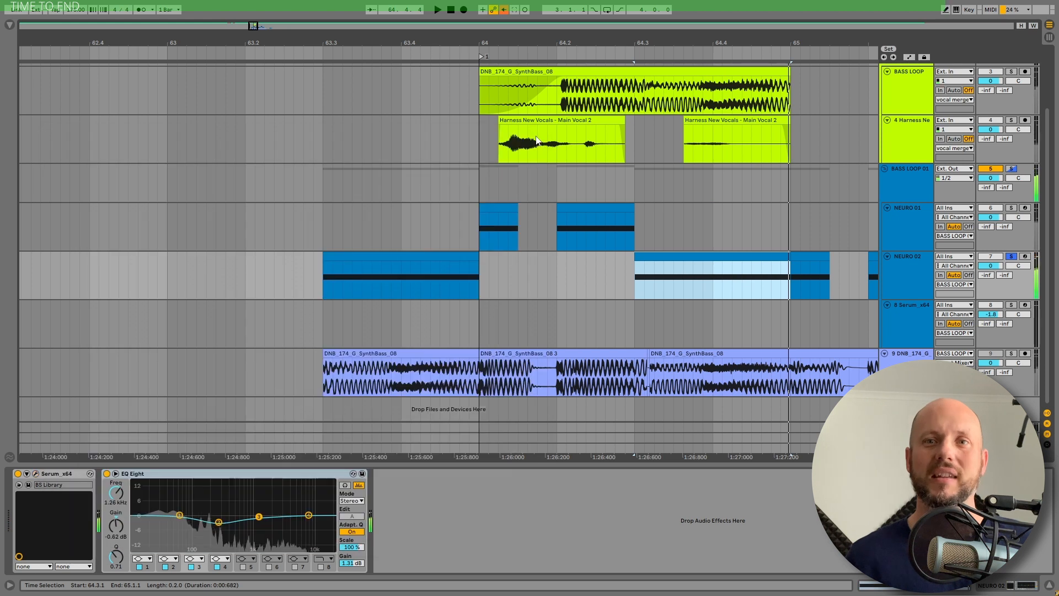
Mark the section from 64.1.1 to 65.1.1 across the NEURO 01 and NEURO 02 tracks.
{"action": "key", "text": "minus"}
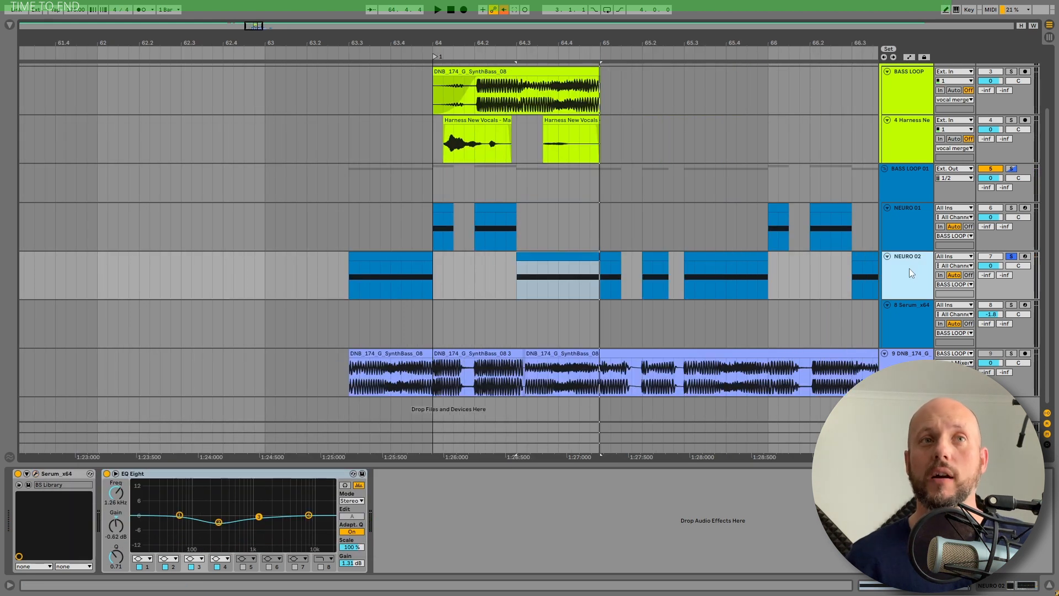
{"action": "left_click_drag", "start_coordinate": [440, 232], "coordinate": [598, 265]}
Select the first Harness New Vocals clip and examine its effect chain, back to Vocal Bender, Amp, Chorus and A Bit Warmer.
{"action": "scroll", "coordinate": [587, 251], "scroll_direction": "up", "scroll_amount": 2}
{"action": "scroll", "coordinate": [588, 248], "scroll_direction": "up", "scroll_amount": 1}
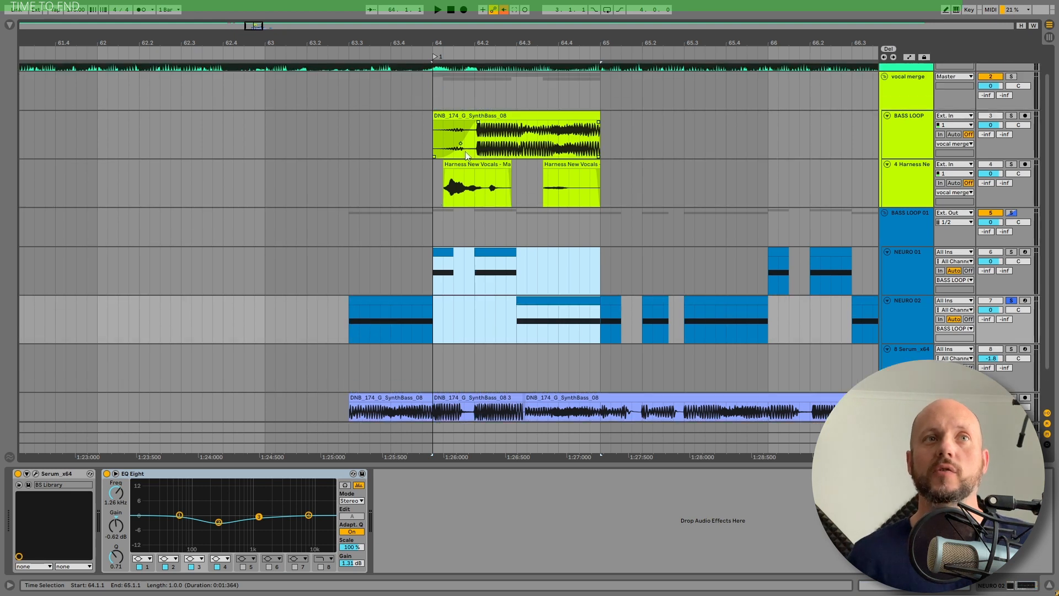
{"action": "left_click", "coordinate": [467, 164]}
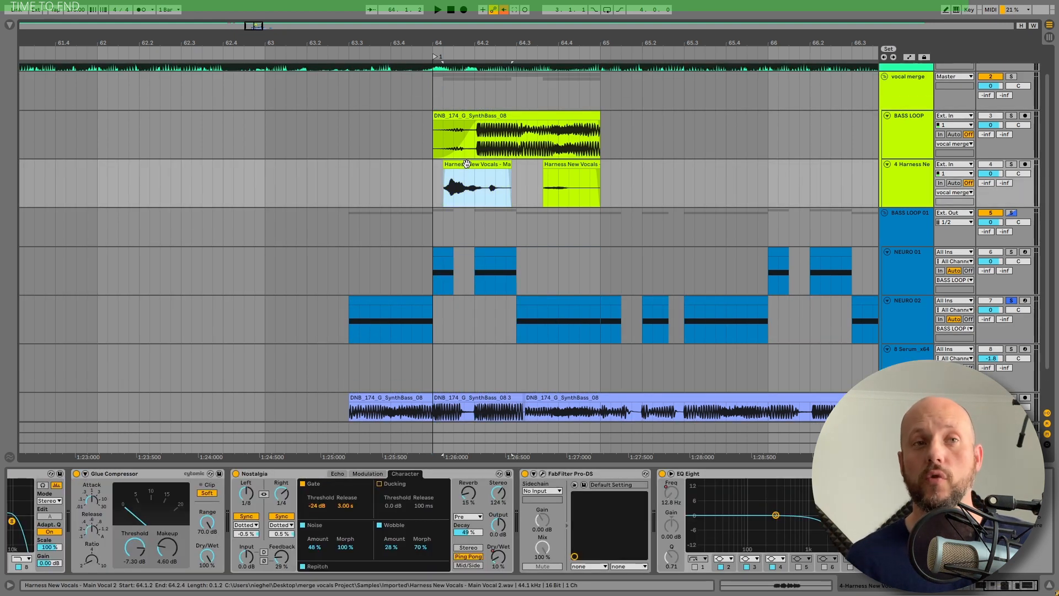
{"action": "left_click_drag", "start_coordinate": [997, 588], "coordinate": [953, 588]}
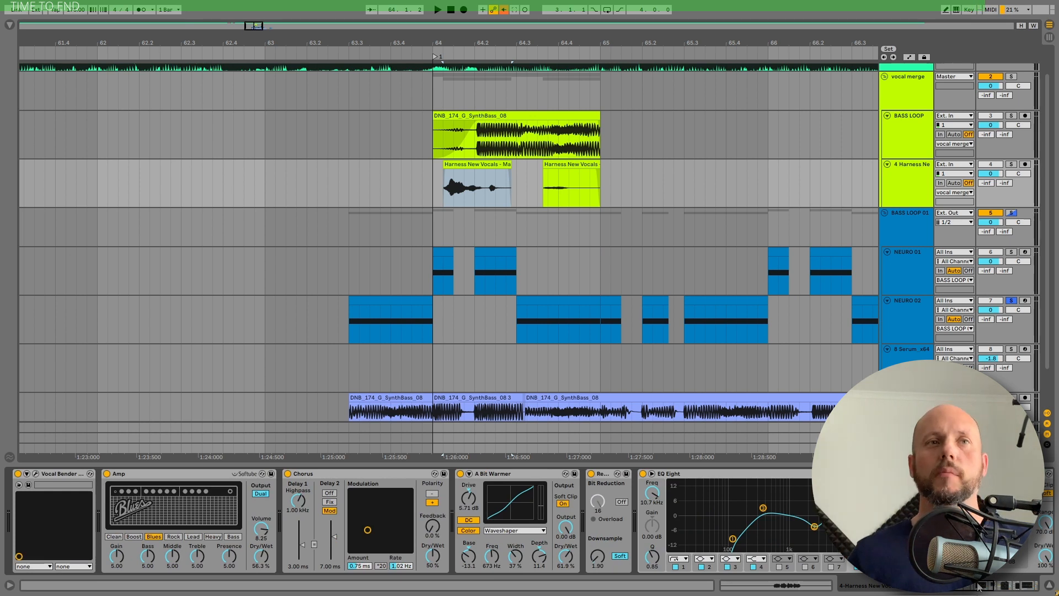
{"action": "left_click", "coordinate": [470, 166]}
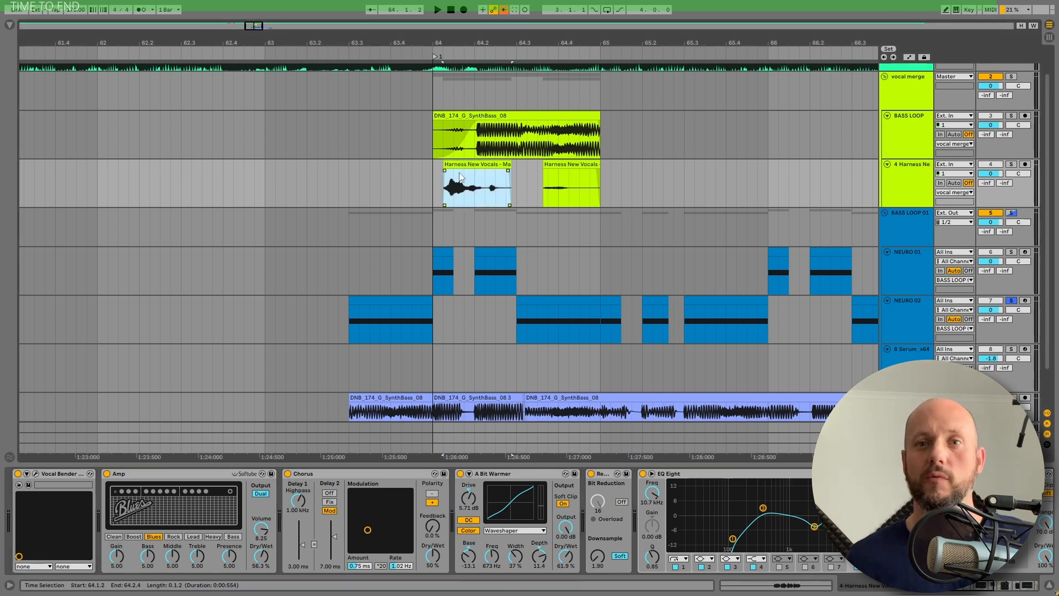